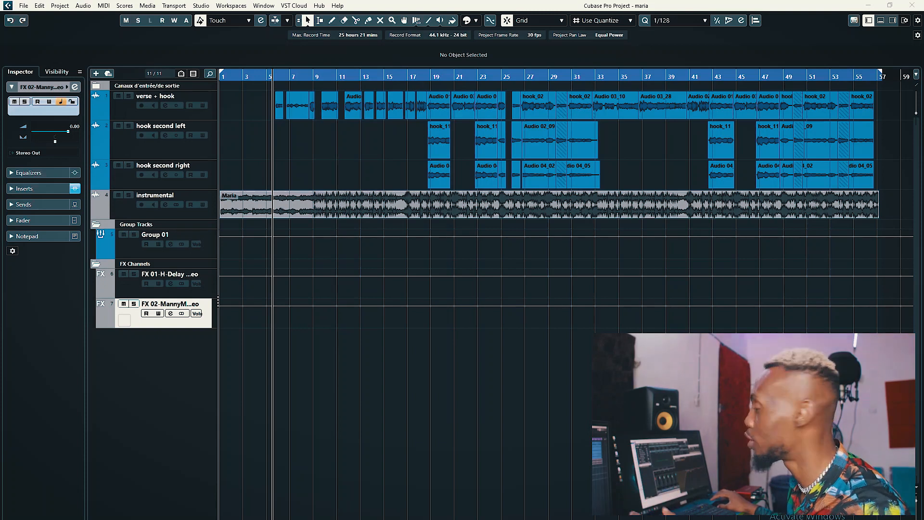
Open the MixConsole, place it over the arrangement and widen it to show all channels including the two FX channels
{"action": "key", "text": "F3"}
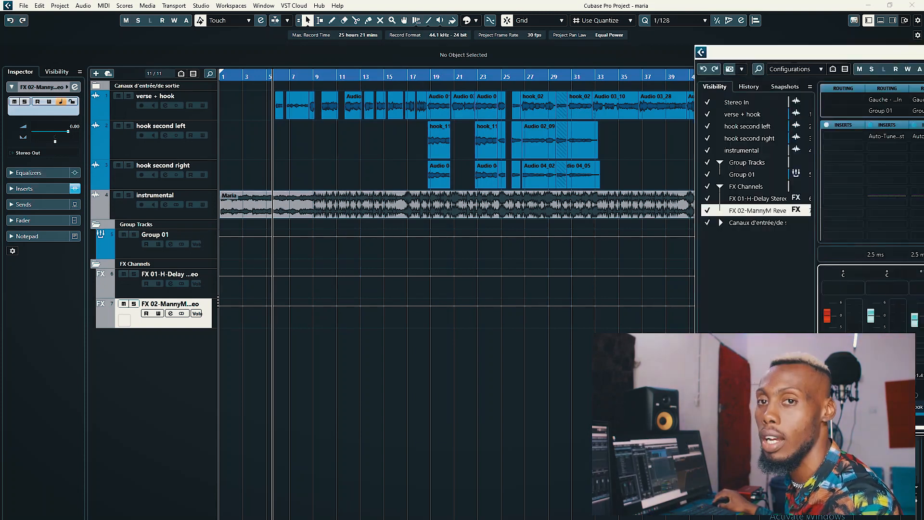
{"action": "left_click_drag", "start_coordinate": [601, 57], "coordinate": [417, 105]}
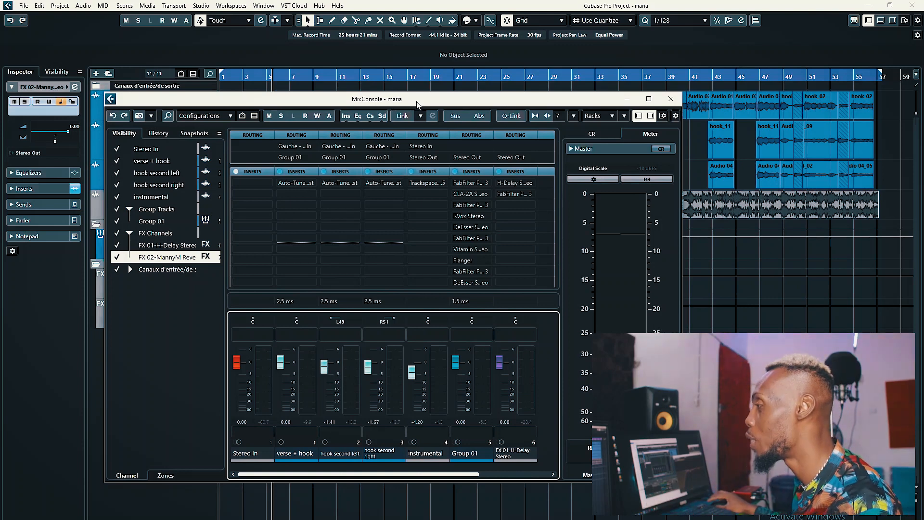
{"action": "left_click_drag", "start_coordinate": [682, 198], "coordinate": [838, 196]}
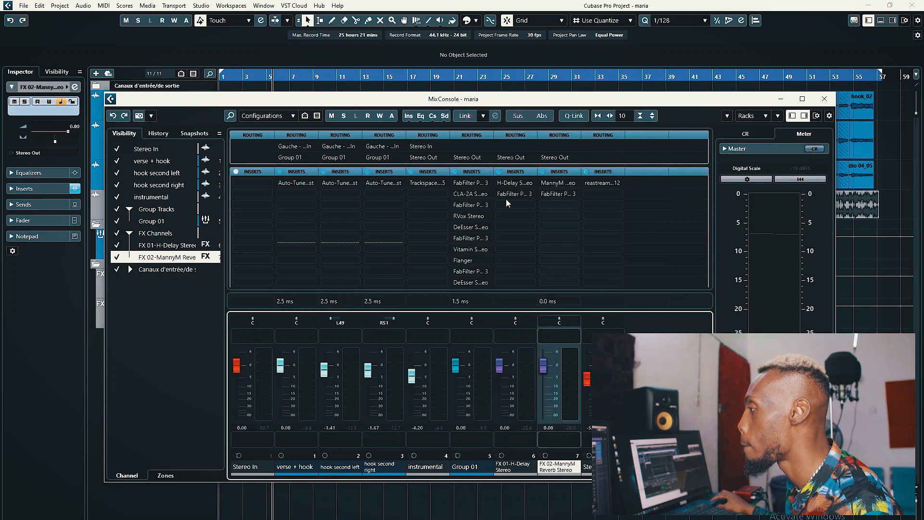
Bypass the inserts on the seven channels from verse + hook to FX 02 and play the song unprocessed
{"action": "left_click", "coordinate": [280, 172]}
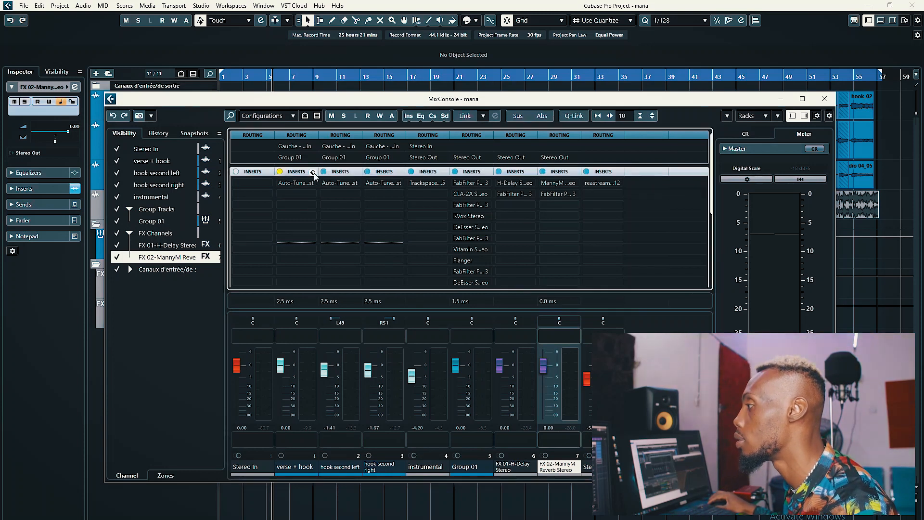
{"action": "left_click", "coordinate": [323, 172]}
{"action": "left_click", "coordinate": [367, 172]}
{"action": "left_click", "coordinate": [412, 172]}
{"action": "left_click", "coordinate": [456, 172]}
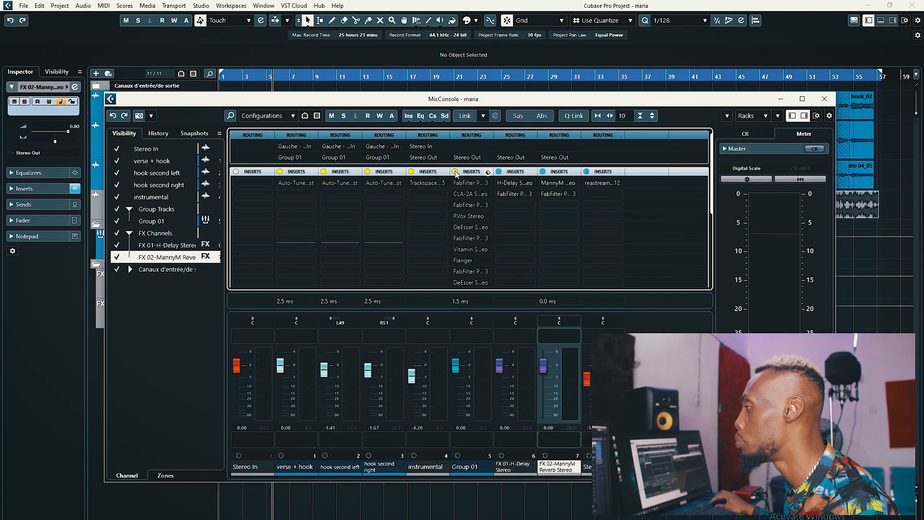
{"action": "left_click", "coordinate": [499, 172]}
{"action": "left_click", "coordinate": [543, 172]}
{"action": "key", "text": "space"}
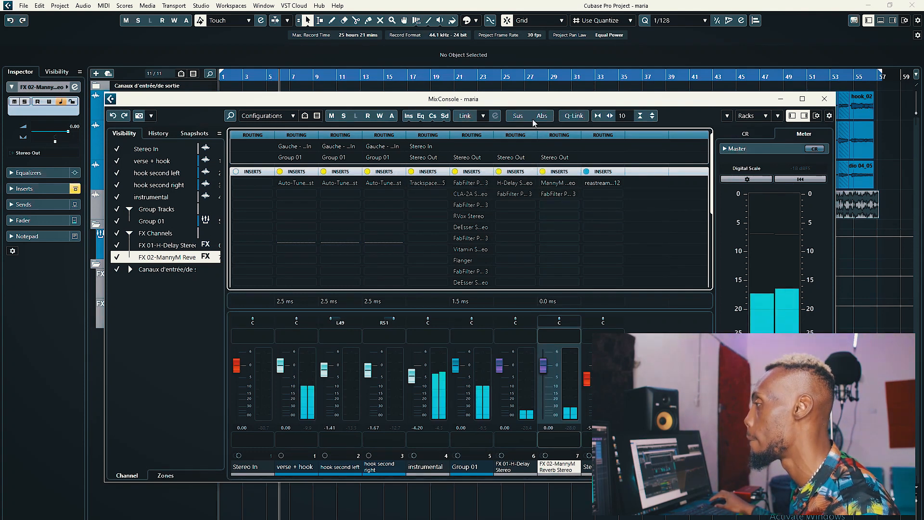
{"action": "left_click_drag", "start_coordinate": [499, 103], "coordinate": [501, 138]}
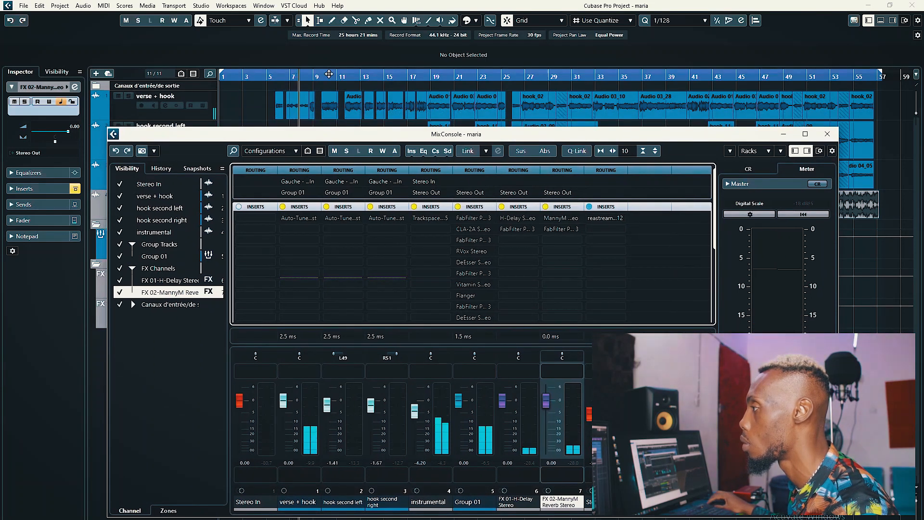
{"action": "key", "text": "F3"}
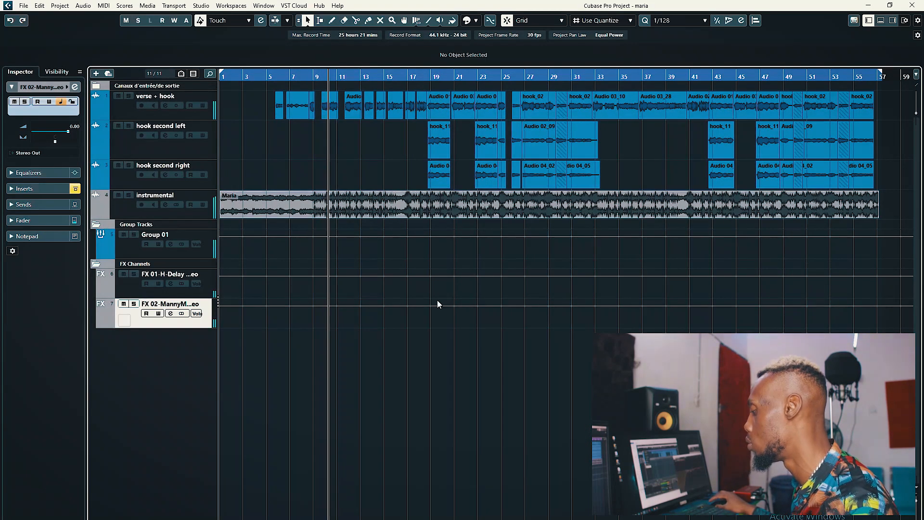
{"action": "key", "text": "F3"}
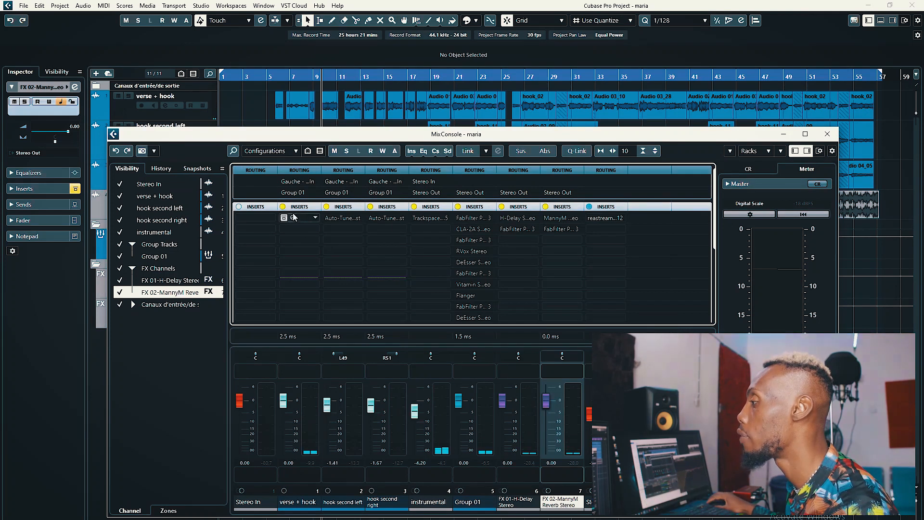
Reactivate the inserts on the seven channels from verse + hook to FX 02 and play the processed mix for comparison
{"action": "left_click", "coordinate": [283, 207]}
{"action": "left_click", "coordinate": [326, 207]}
{"action": "left_click", "coordinate": [371, 207]}
{"action": "left_click", "coordinate": [414, 207]}
{"action": "left_click", "coordinate": [458, 207]}
{"action": "left_click", "coordinate": [502, 207]}
{"action": "left_click", "coordinate": [546, 207]}
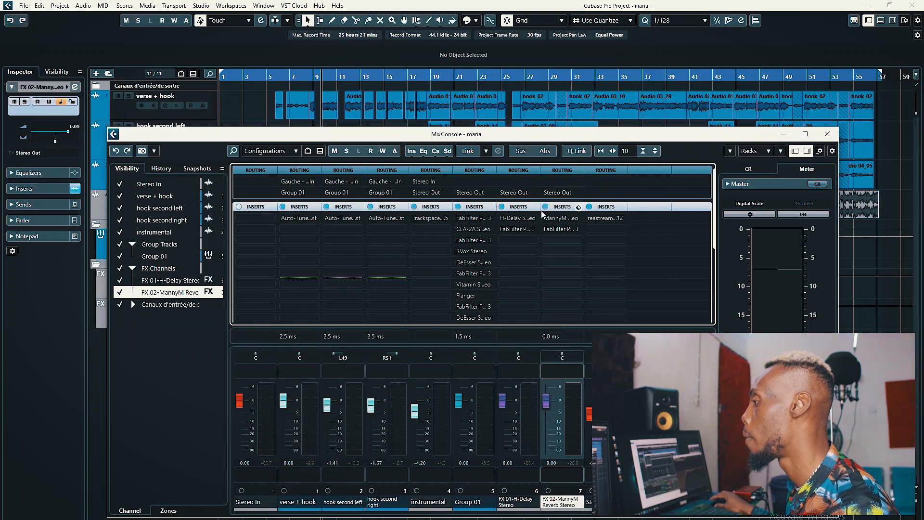
{"action": "key", "text": "space"}
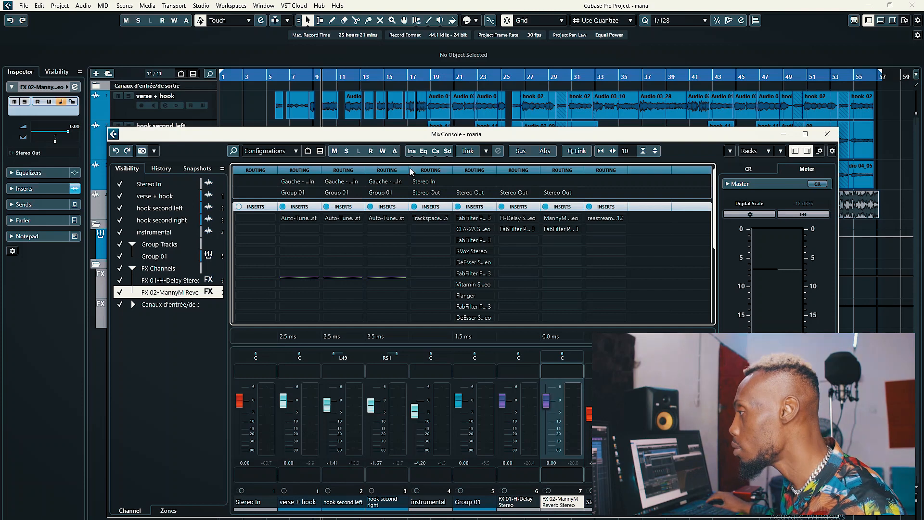
Open the Auto-Tune Artist insert of the verse + hook channel and place its window centrally over the MixConsole
{"action": "left_click_drag", "start_coordinate": [408, 138], "coordinate": [418, 133]}
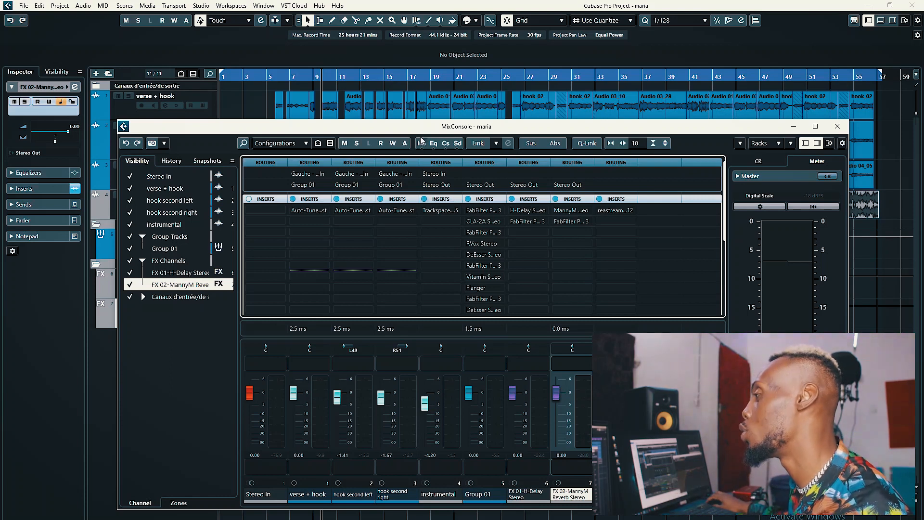
{"action": "left_click_drag", "start_coordinate": [418, 129], "coordinate": [416, 114]}
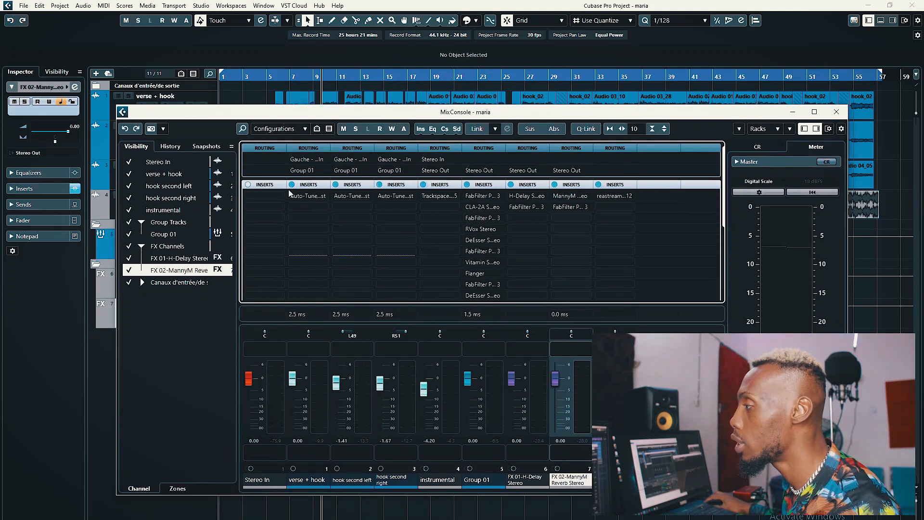
{"action": "left_click", "coordinate": [303, 196]}
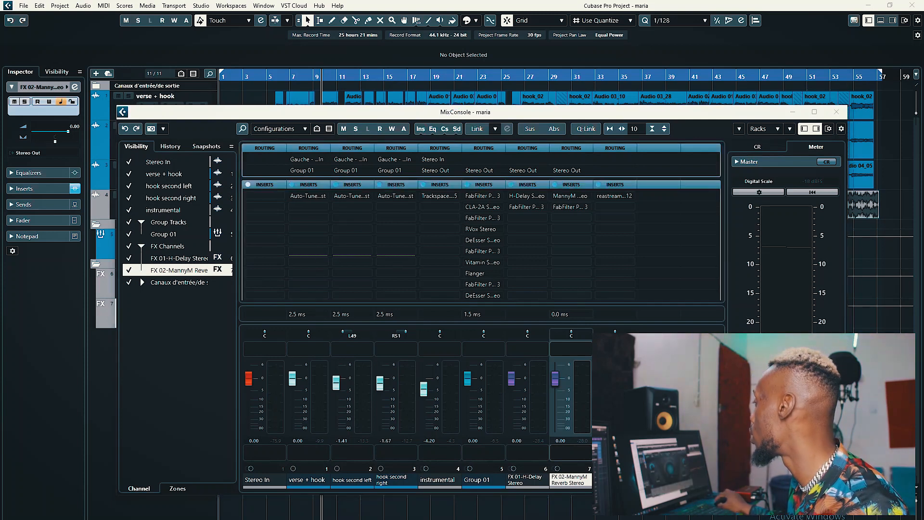
{"action": "left_click_drag", "start_coordinate": [640, 102], "coordinate": [446, 103]}
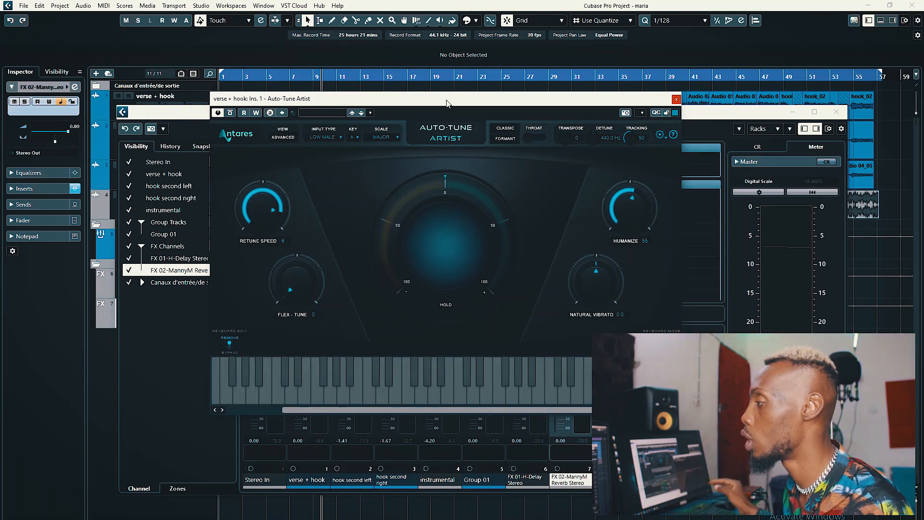
{"action": "left_click_drag", "start_coordinate": [446, 103], "coordinate": [449, 103]}
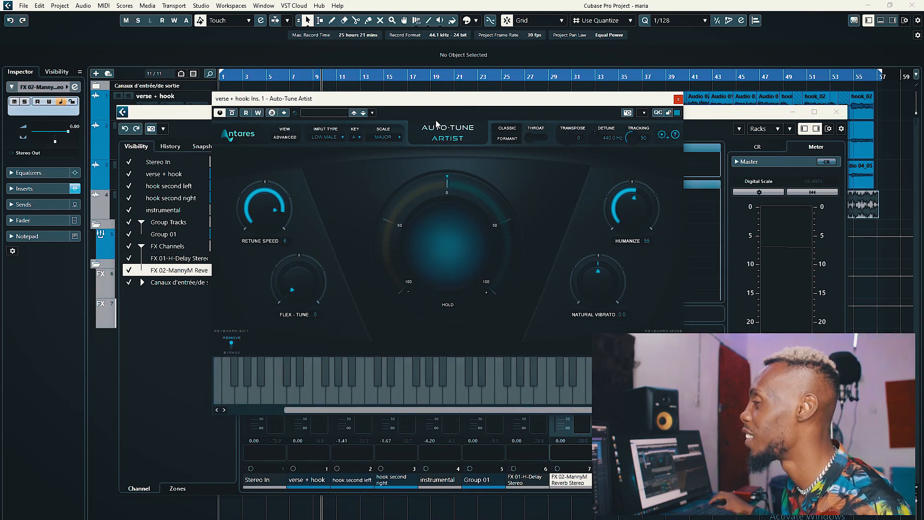
{"action": "left_click_drag", "start_coordinate": [438, 99], "coordinate": [441, 94]}
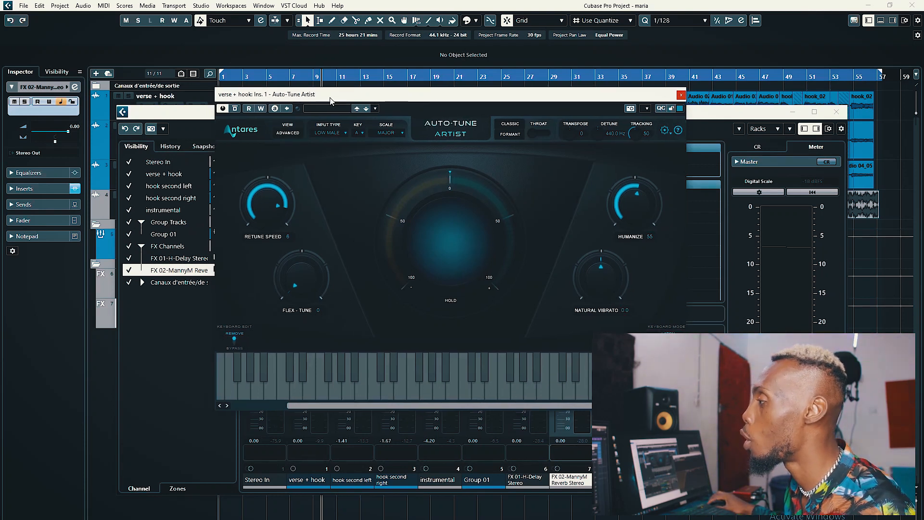
{"action": "left_click_drag", "start_coordinate": [333, 95], "coordinate": [329, 104]}
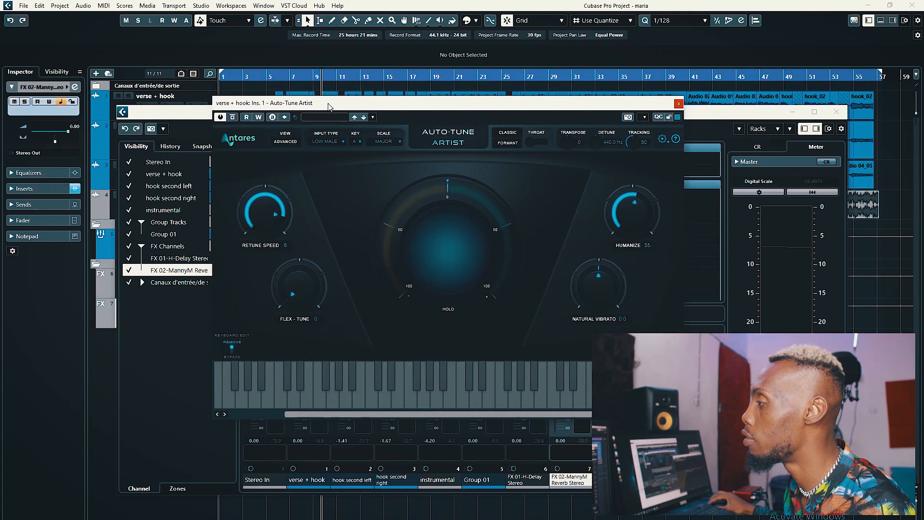
Choose Low Male as the Auto-Tune input type and Major as the scale, and close the plug-in
{"action": "left_click", "coordinate": [329, 143]}
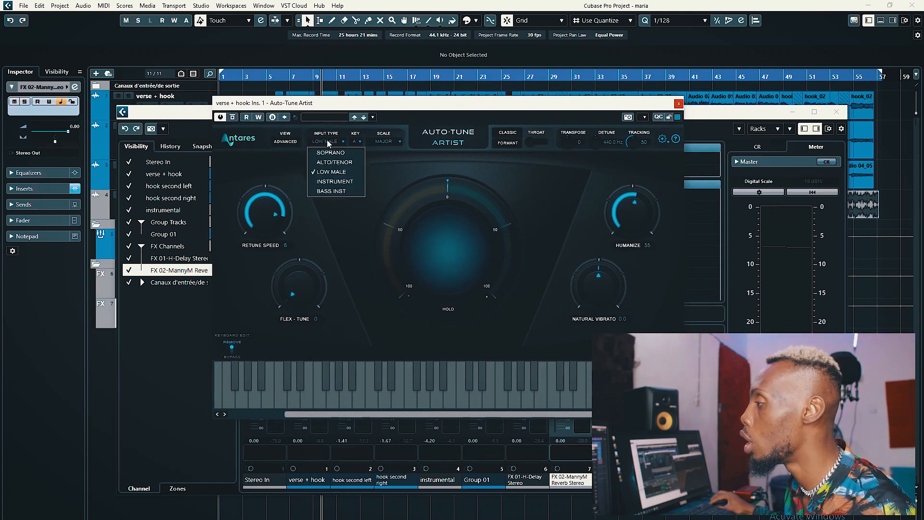
{"action": "left_click", "coordinate": [329, 172]}
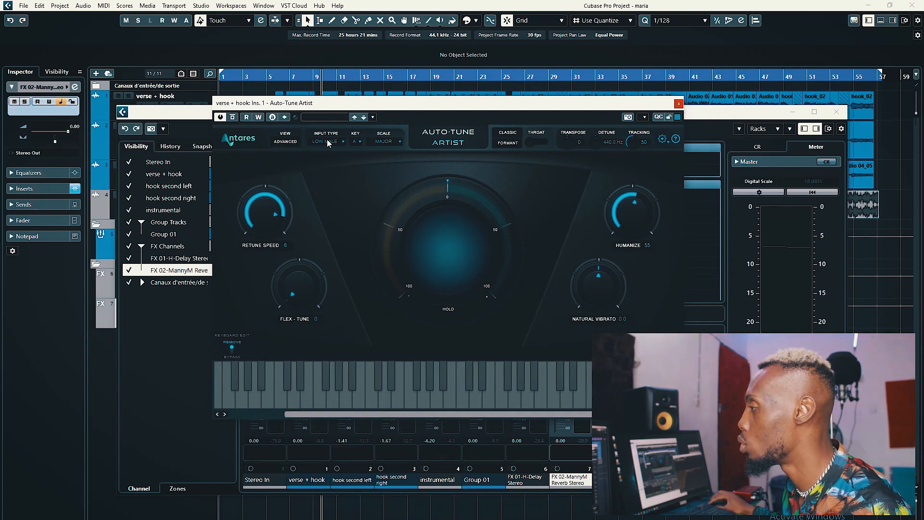
{"action": "left_click", "coordinate": [389, 142]}
{"action": "left_click", "coordinate": [386, 152]}
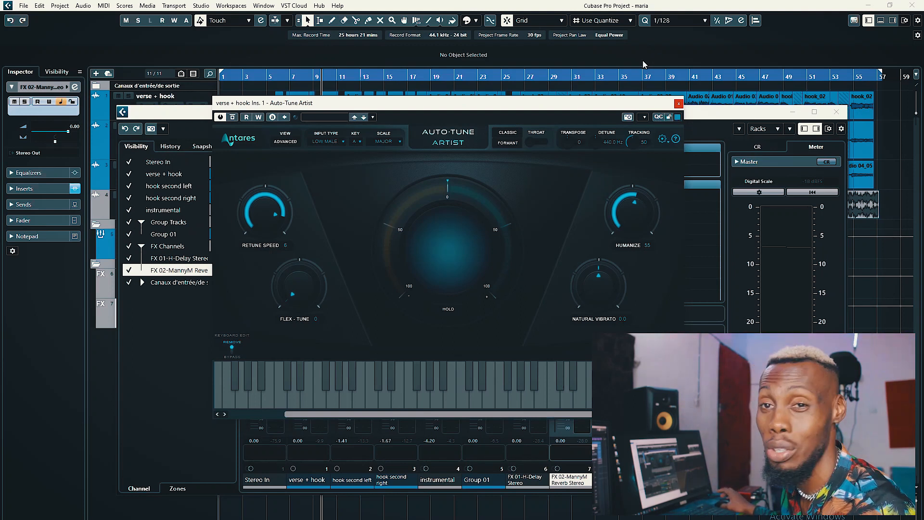
{"action": "left_click", "coordinate": [679, 104]}
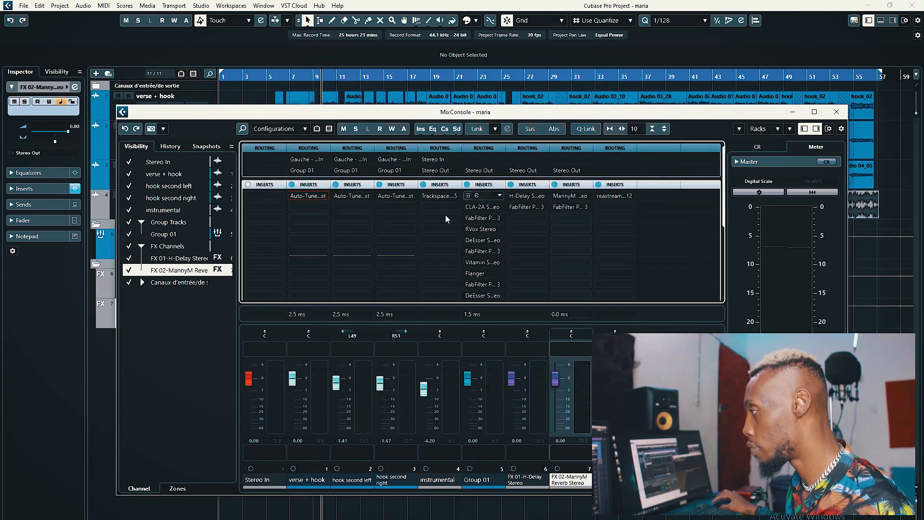
Open the first FabFilter Pro-Q 3 of Group 01 with the group's inserts bypassed and inspect its low cut and bell bands
{"action": "left_click_drag", "start_coordinate": [349, 119], "coordinate": [372, 291]}
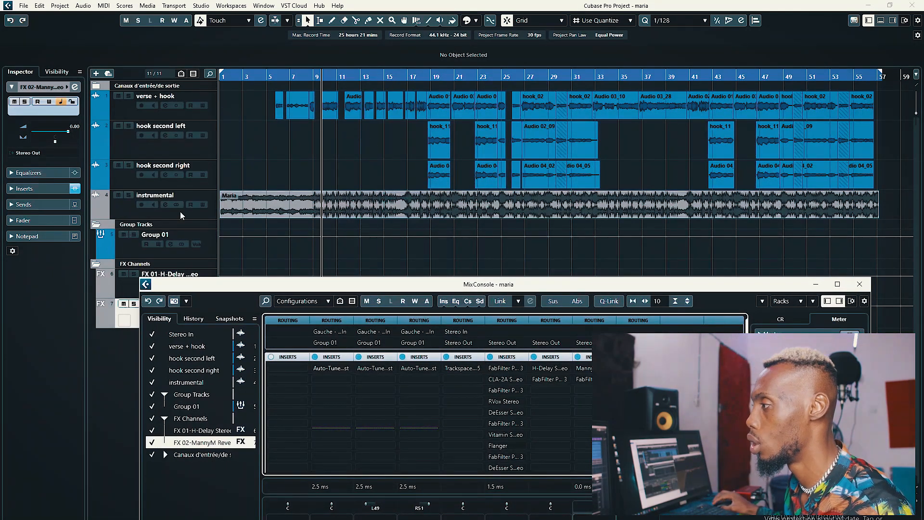
{"action": "left_click_drag", "start_coordinate": [429, 288], "coordinate": [394, 78]}
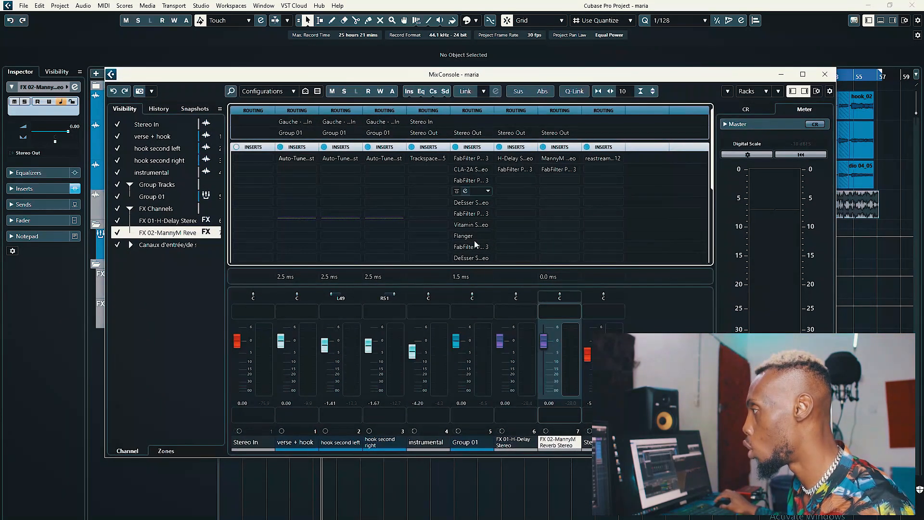
{"action": "left_click", "coordinate": [456, 146]}
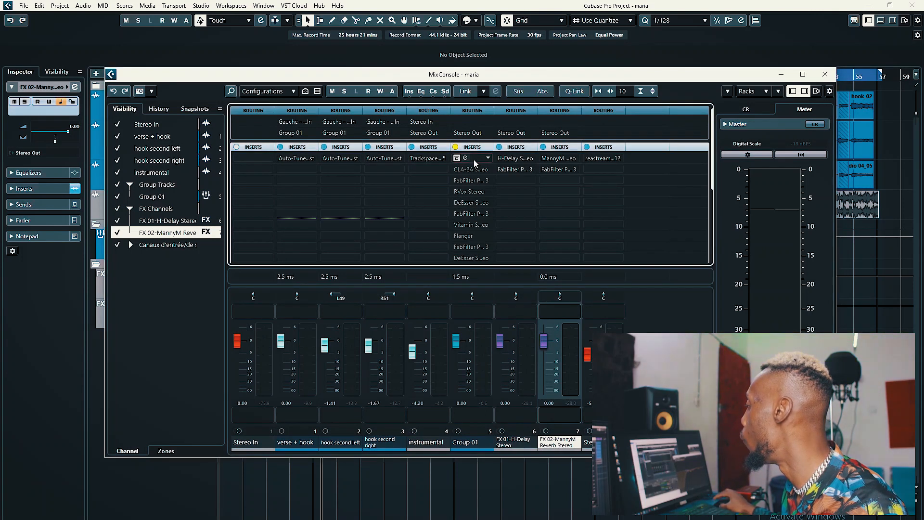
{"action": "left_click_drag", "start_coordinate": [923, 105], "coordinate": [562, 120]}
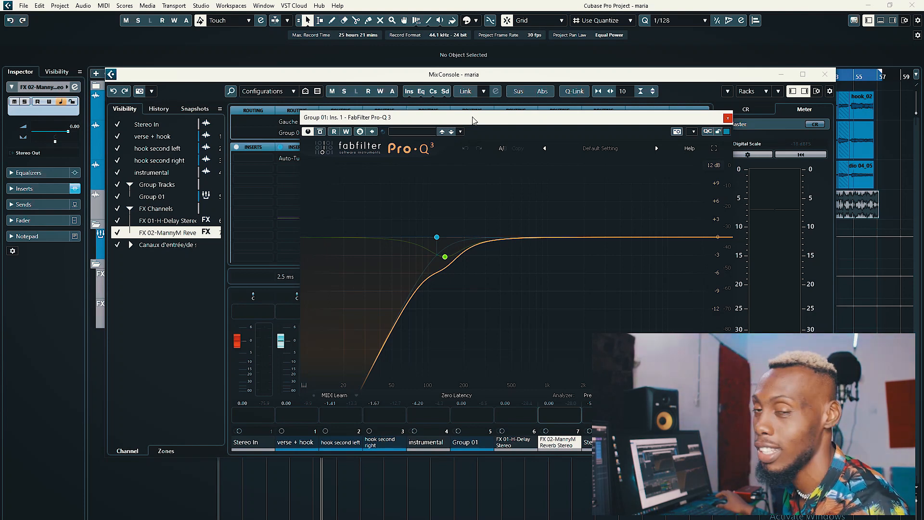
{"action": "left_click_drag", "start_coordinate": [481, 120], "coordinate": [424, 131]}
{"action": "left_click", "coordinate": [413, 247]}
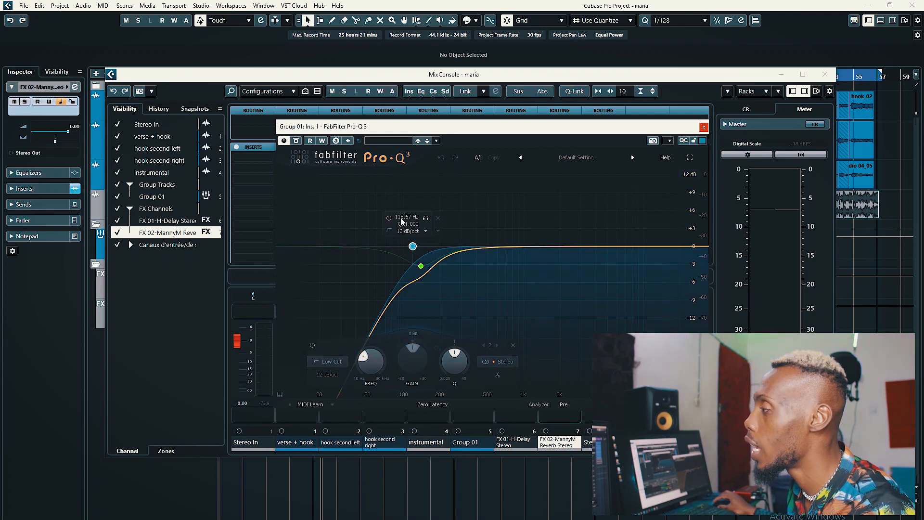
{"action": "left_click", "coordinate": [421, 266]}
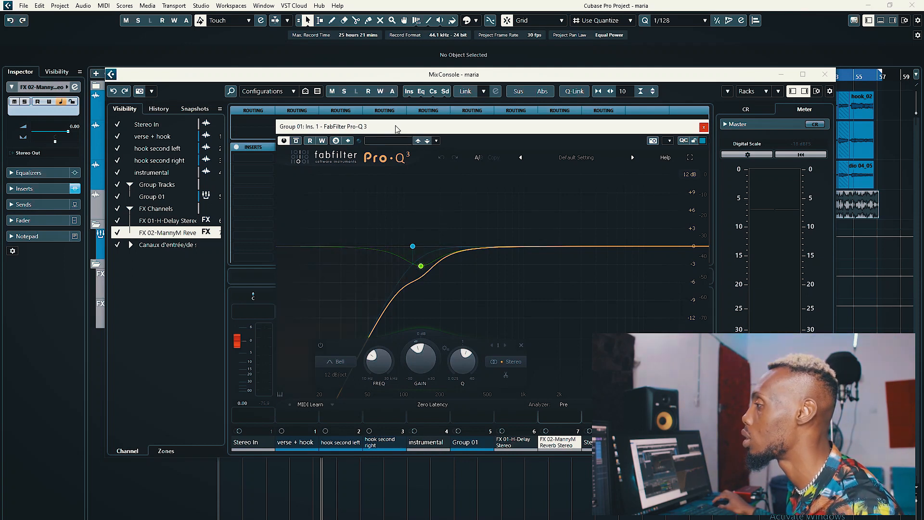
Solo Group 01 with its inserts active and compare the playback with the first Pro-Q 3 bypassed and enabled
{"action": "left_click_drag", "start_coordinate": [395, 129], "coordinate": [625, 155]}
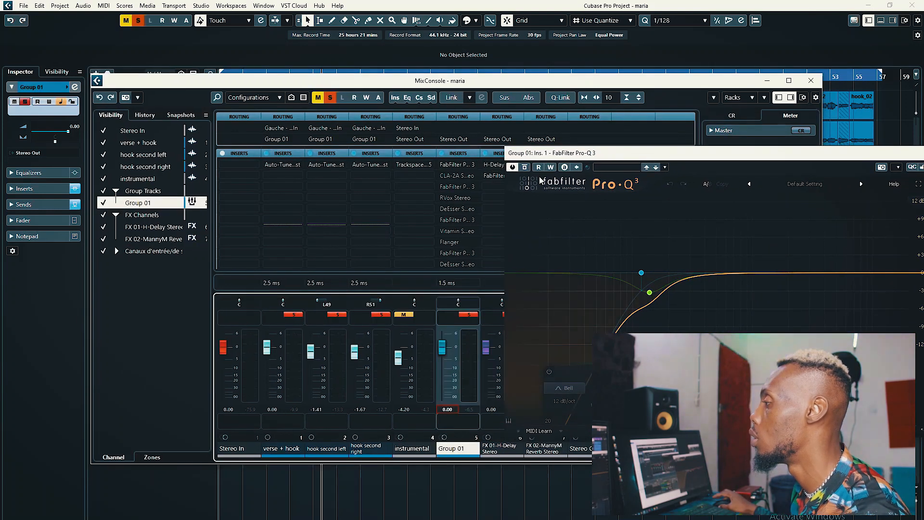
{"action": "key", "text": "space"}
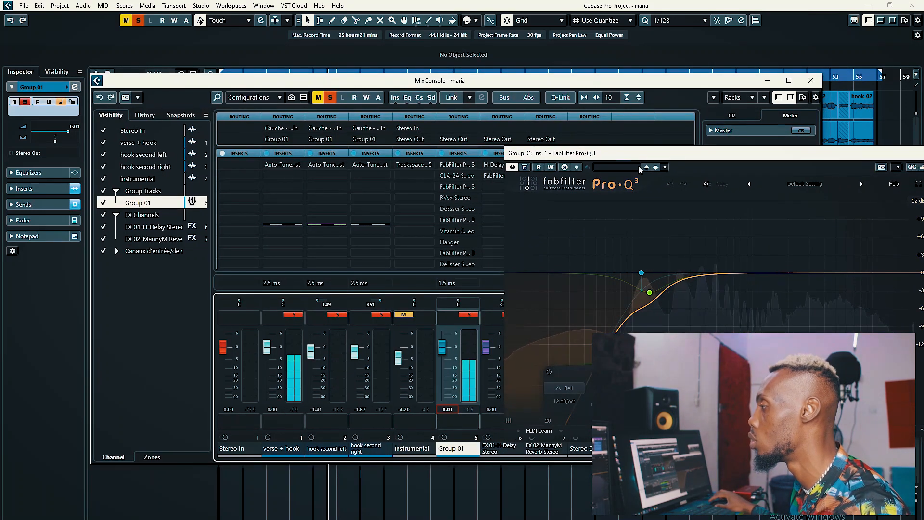
{"action": "left_click_drag", "start_coordinate": [635, 153], "coordinate": [426, 135]}
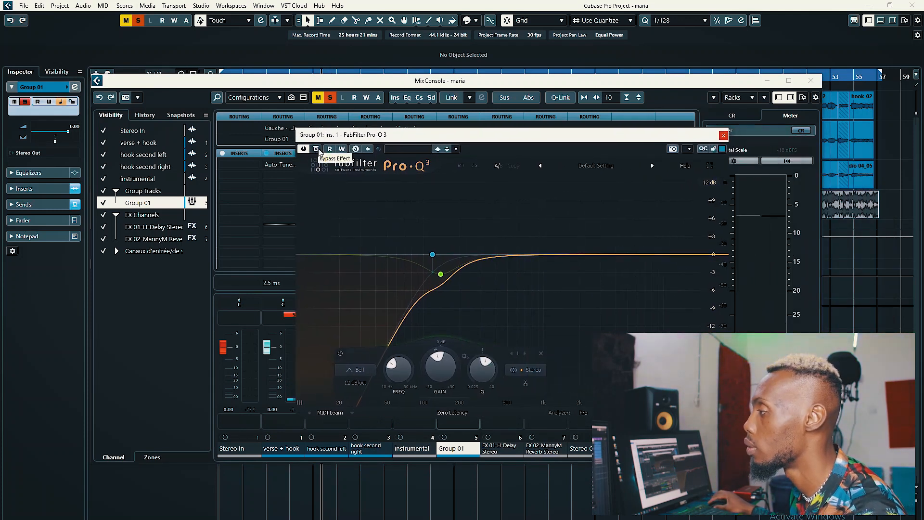
{"action": "left_click", "coordinate": [316, 149]}
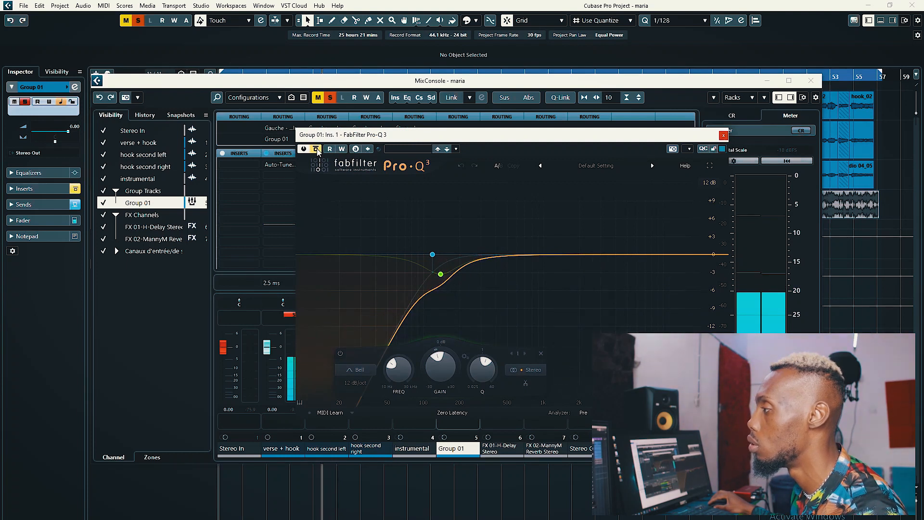
{"action": "left_click", "coordinate": [317, 150]}
{"action": "key", "text": "space"}
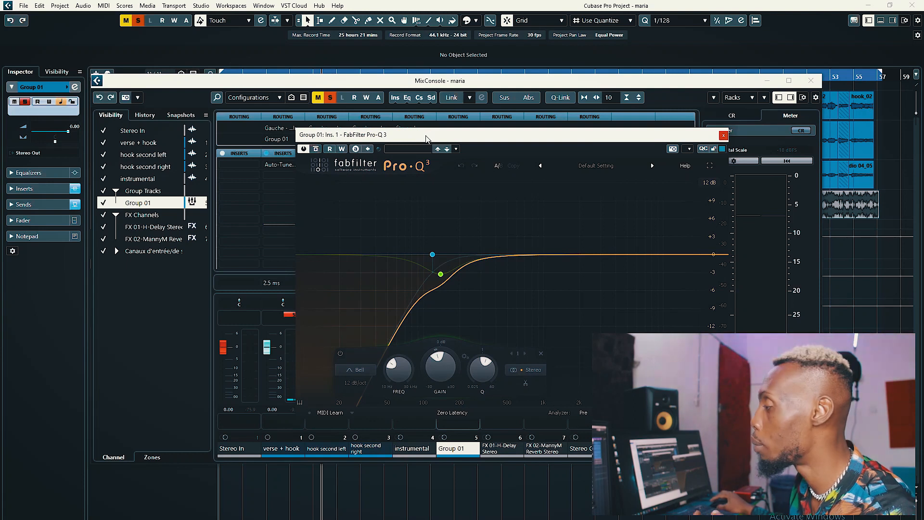
Audition the green bell band of Group 01's first Pro-Q 3 in solo during playback, and close the plug-in
{"action": "mouse_move", "coordinate": [442, 276]}
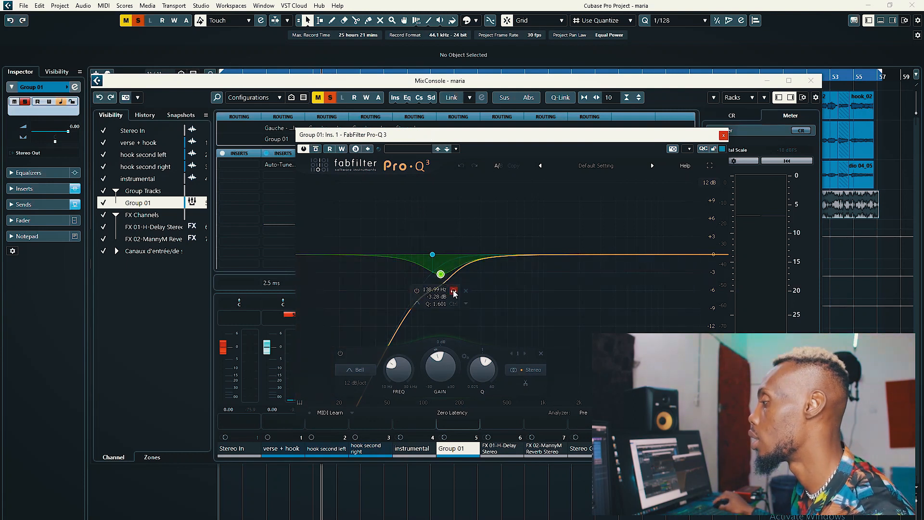
{"action": "left_click", "coordinate": [454, 292]}
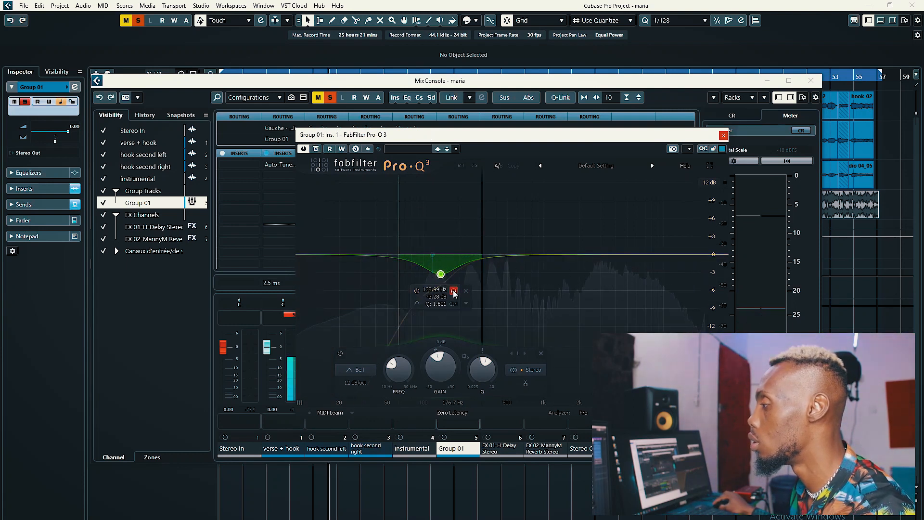
{"action": "key", "text": "space"}
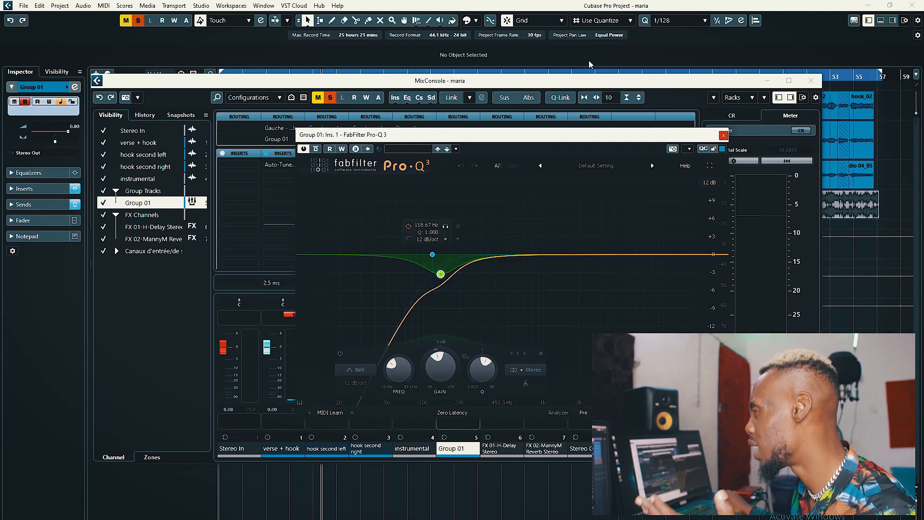
{"action": "left_click", "coordinate": [723, 135]}
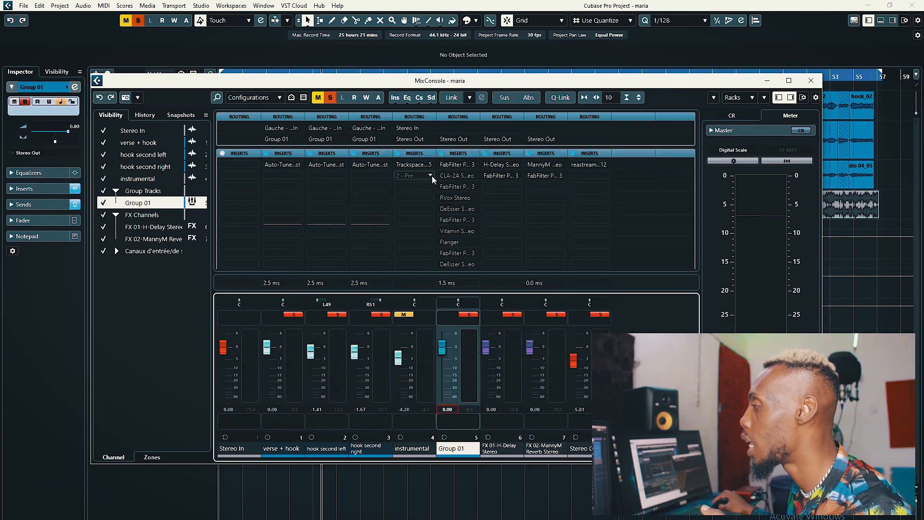
Open Group 01's CLA-2A compressor, play the vocals with its bypass switched off, and close the plug-in
{"action": "left_click", "coordinate": [456, 175]}
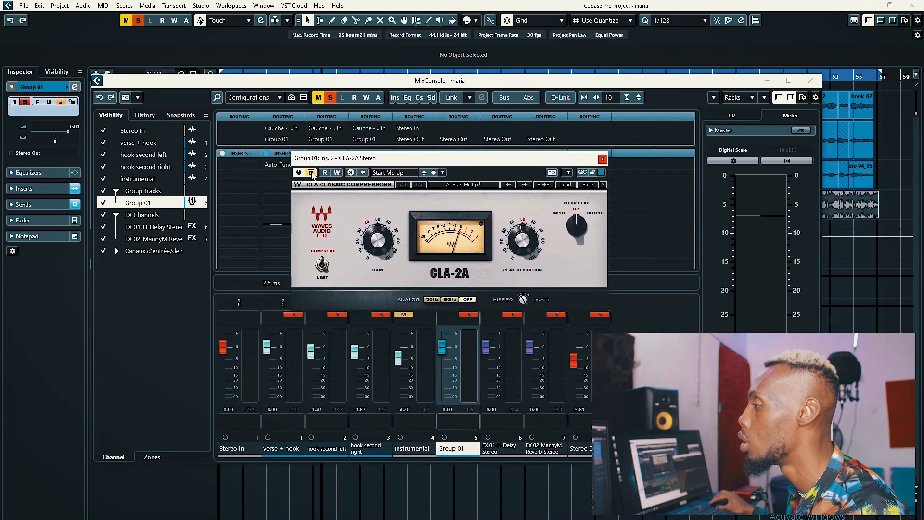
{"action": "left_click_drag", "start_coordinate": [401, 159], "coordinate": [464, 190]}
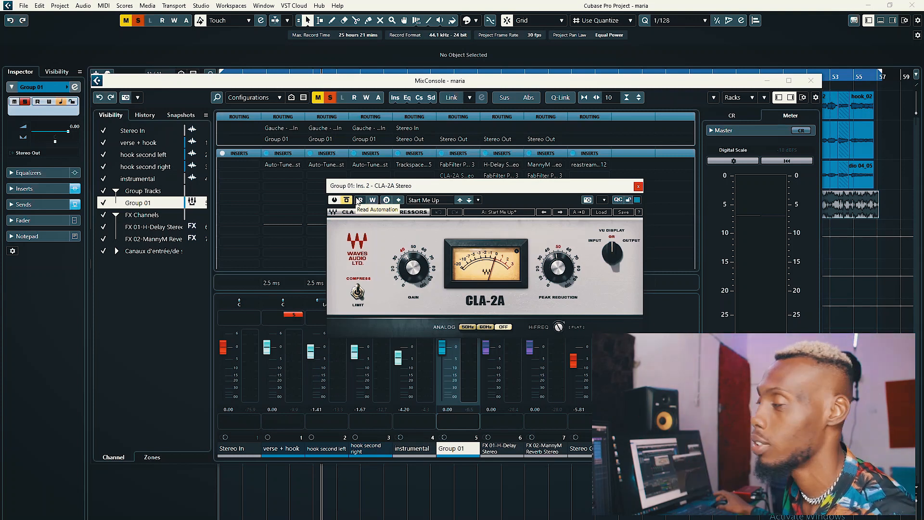
{"action": "left_click_drag", "start_coordinate": [433, 186], "coordinate": [405, 221]}
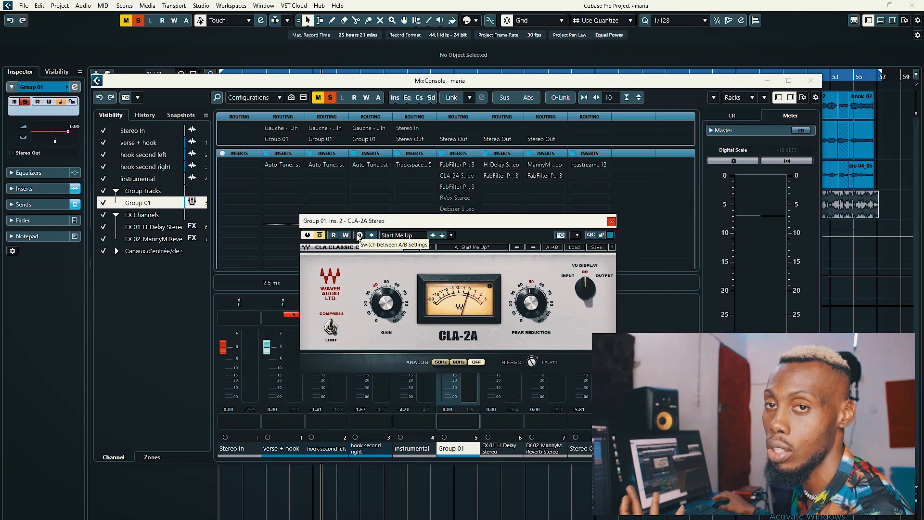
{"action": "key", "text": "space"}
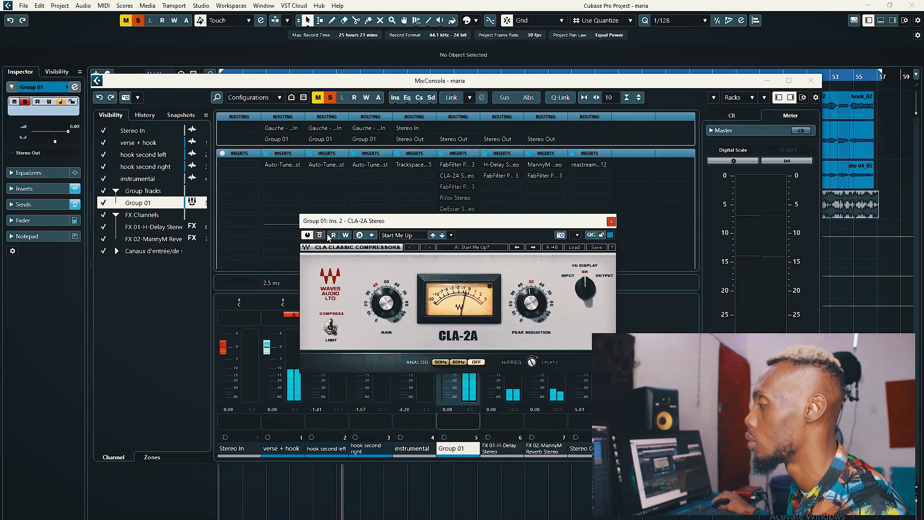
{"action": "left_click", "coordinate": [613, 222]}
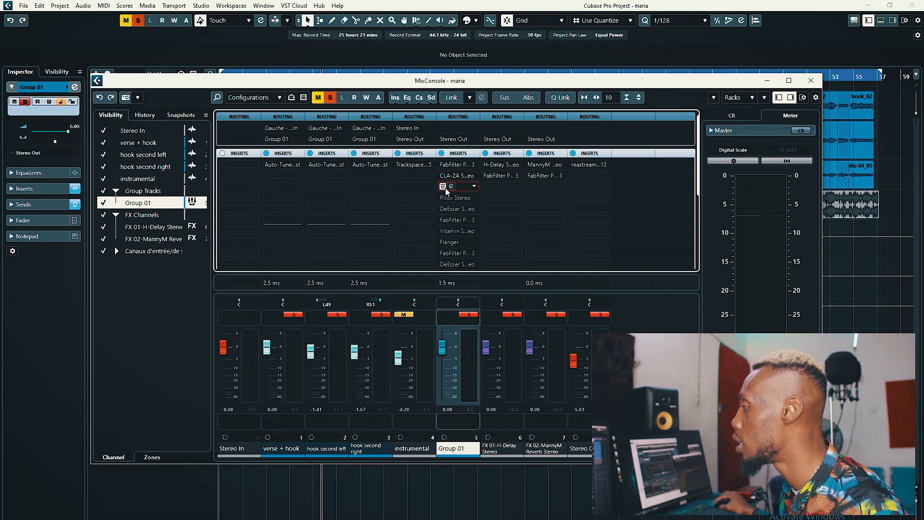
Open the FabFilter Pro-Q 3 in Group 01's third insert slot and place its window over the MixConsole with the full curve in view
{"action": "left_click", "coordinate": [450, 186]}
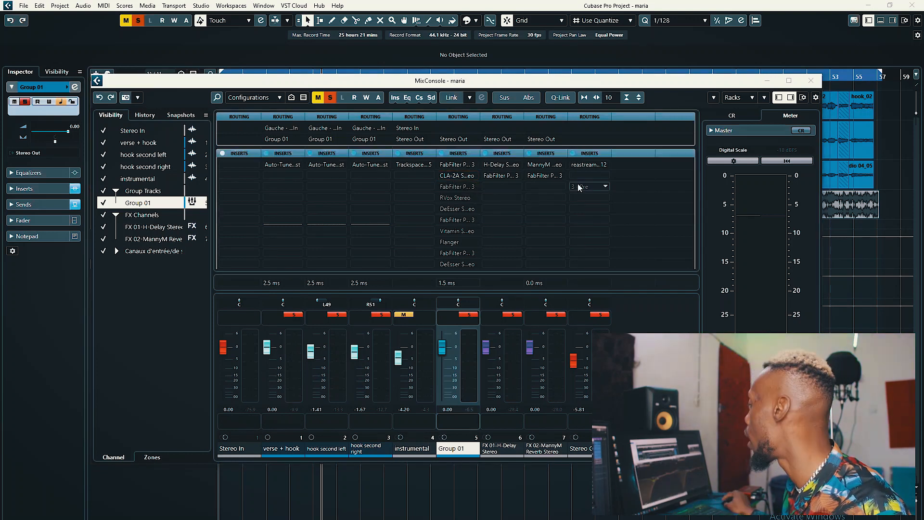
{"action": "left_click_drag", "start_coordinate": [347, 153], "coordinate": [424, 156]}
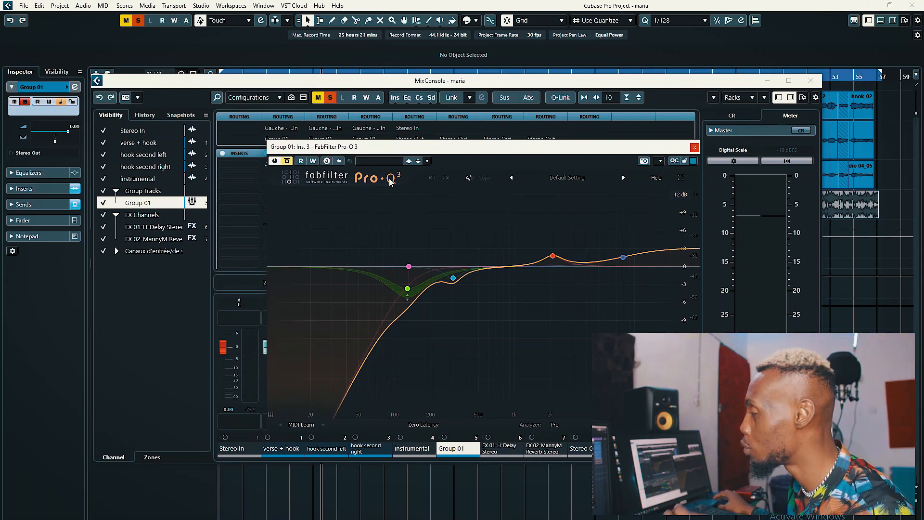
{"action": "left_click_drag", "start_coordinate": [413, 145], "coordinate": [407, 145]}
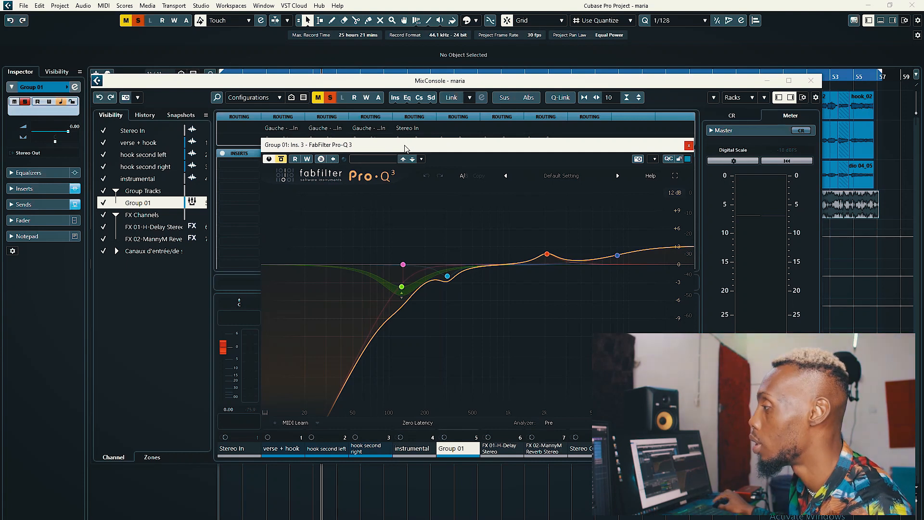
{"action": "left_click_drag", "start_coordinate": [406, 146], "coordinate": [401, 136]}
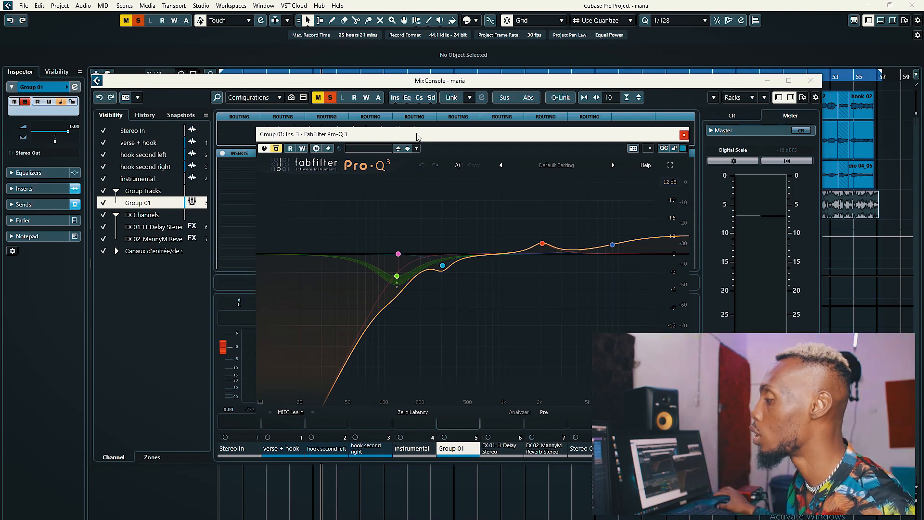
{"action": "left_click_drag", "start_coordinate": [386, 138], "coordinate": [377, 136]}
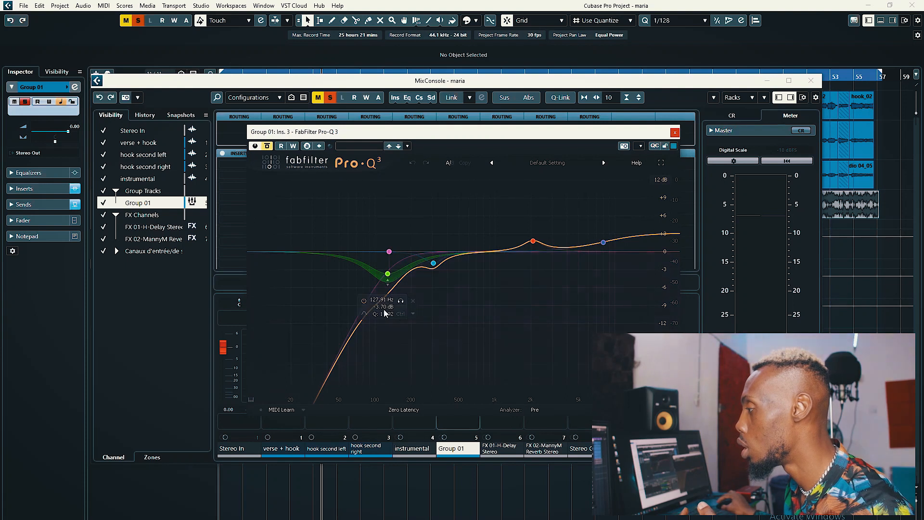
Inspect the low cut band and audition the green bell band of the third-slot Pro-Q 3
{"action": "left_click", "coordinate": [389, 252]}
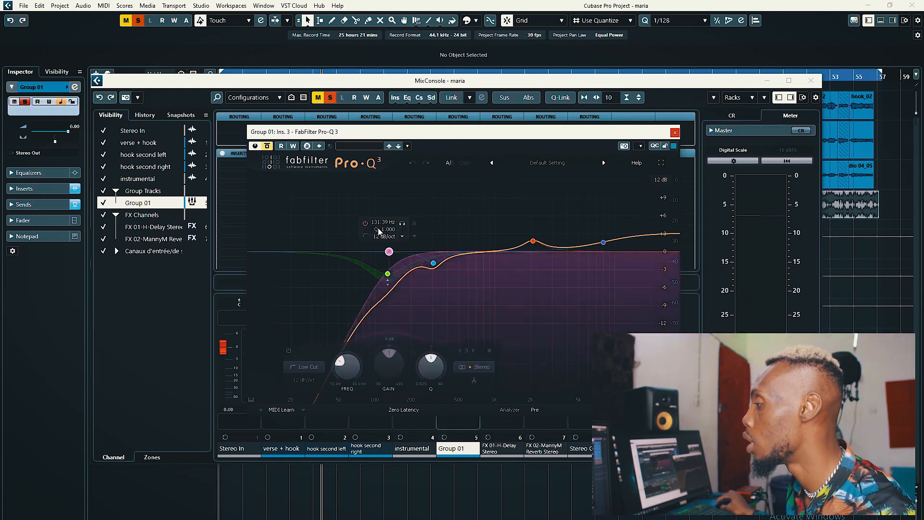
{"action": "left_click", "coordinate": [388, 274]}
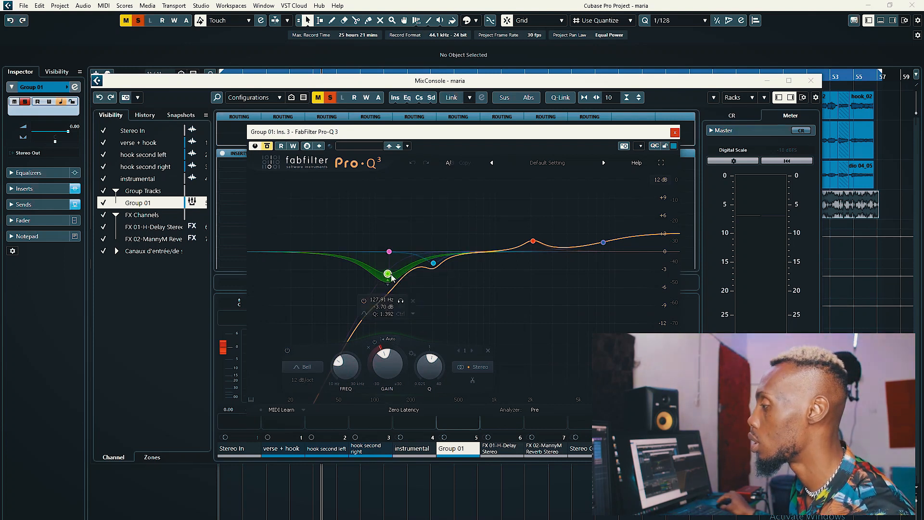
{"action": "left_click", "coordinate": [401, 301]}
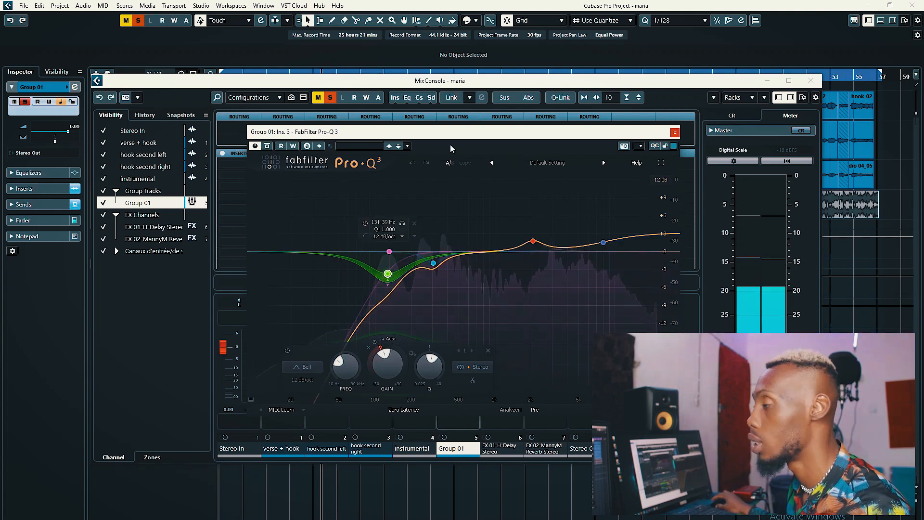
Compare the vocal playback with the third-slot Pro-Q 3 bypassed and enabled
{"action": "left_click", "coordinate": [268, 147]}
{"action": "key", "text": "space"}
{"action": "left_click", "coordinate": [267, 147]}
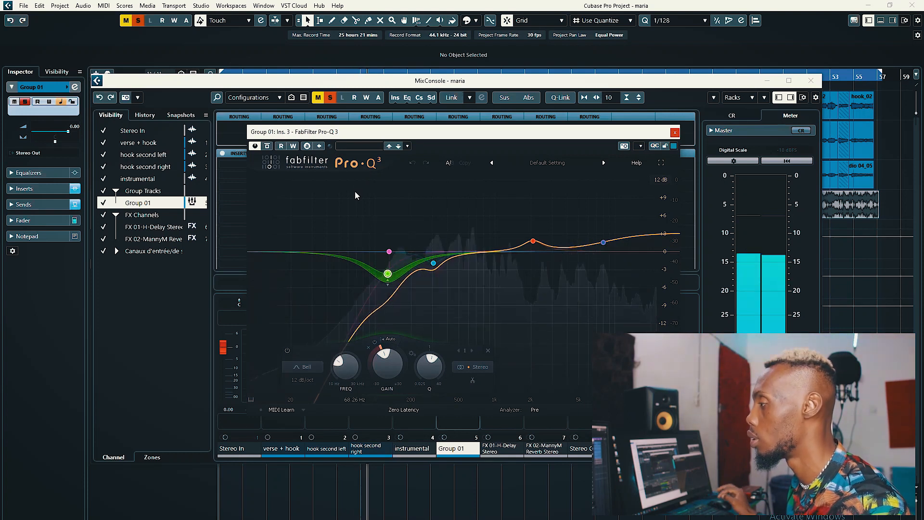
{"action": "key", "text": "space"}
{"action": "left_click", "coordinate": [267, 146]}
{"action": "key", "text": "space"}
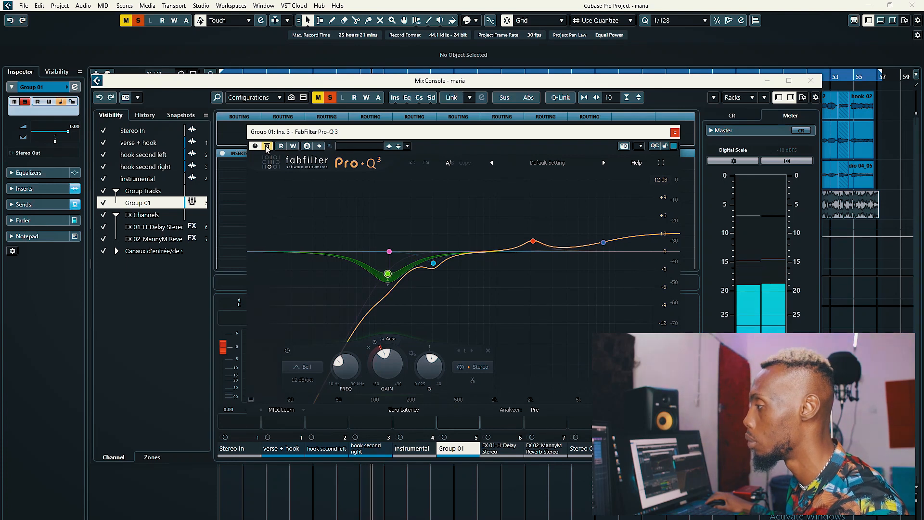
{"action": "key", "text": "space"}
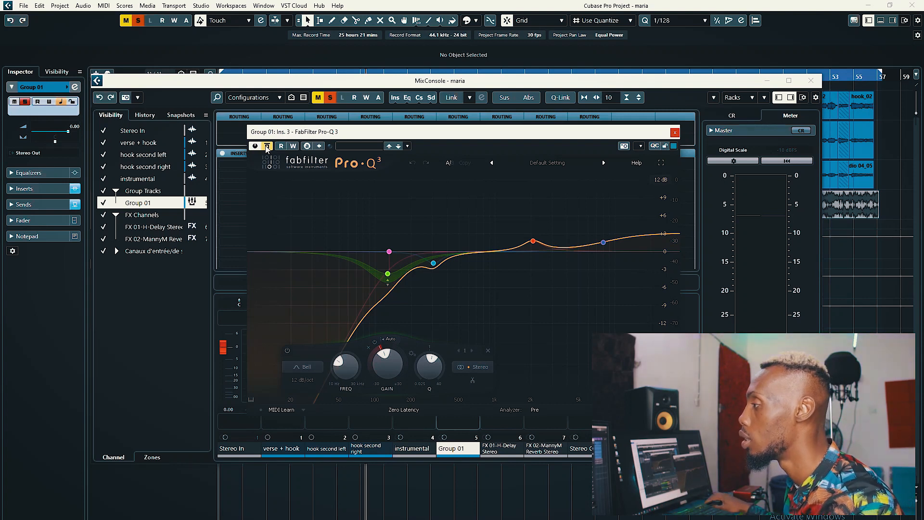
Play the vocals with the green bell band soloed, and check that band's dynamic range setting
{"action": "key", "text": "space"}
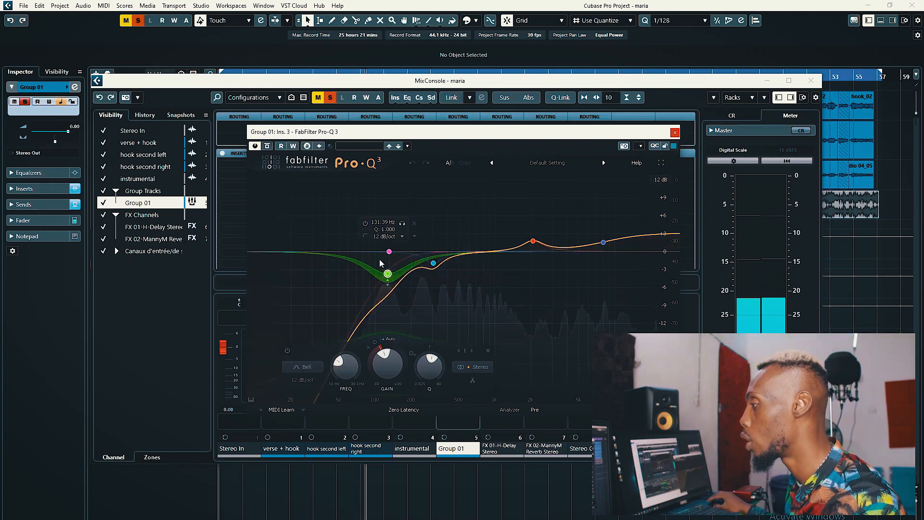
{"action": "key", "text": "space"}
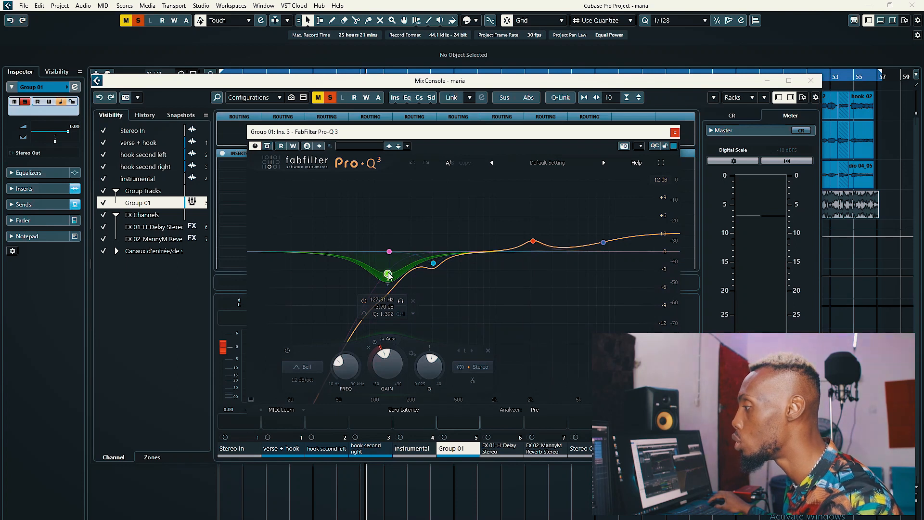
{"action": "key", "text": "space"}
{"action": "left_click", "coordinate": [401, 301]}
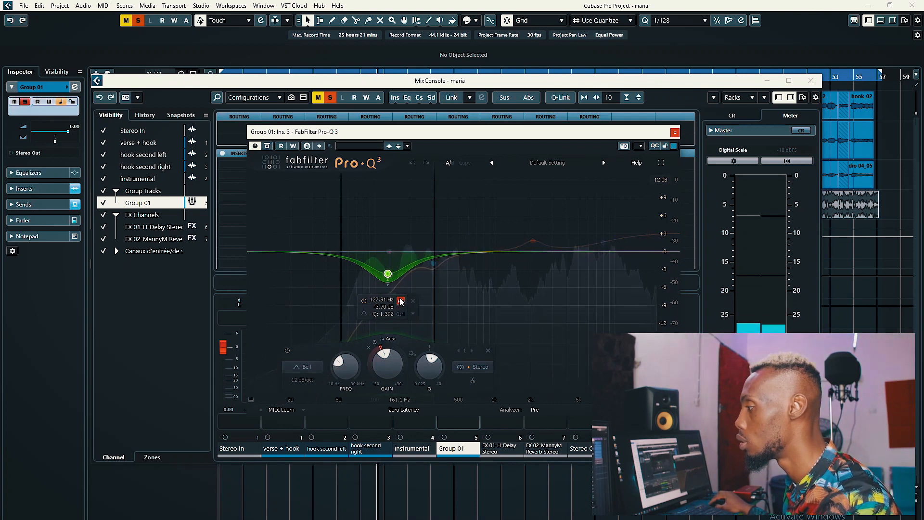
{"action": "left_click", "coordinate": [401, 301]}
{"action": "key", "text": "space"}
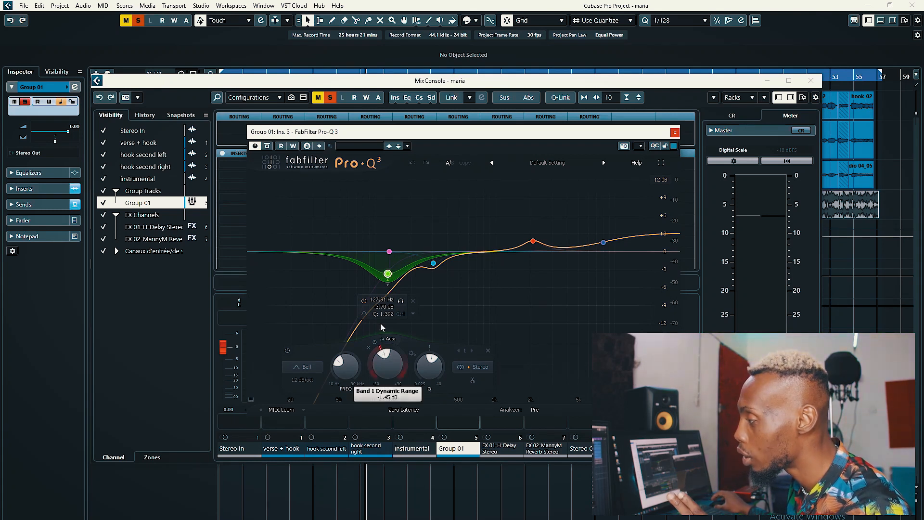
{"action": "left_click_drag", "start_coordinate": [380, 348], "coordinate": [380, 350]}
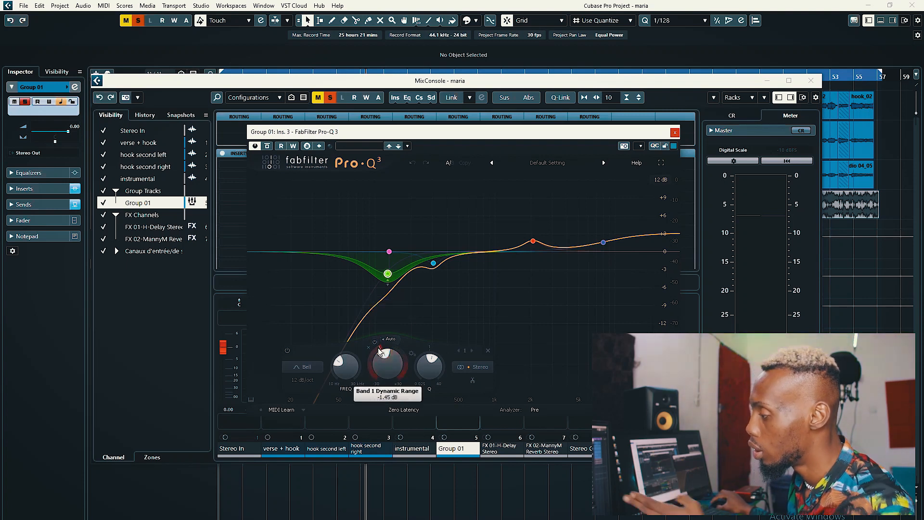
{"action": "mouse_move", "coordinate": [388, 273]}
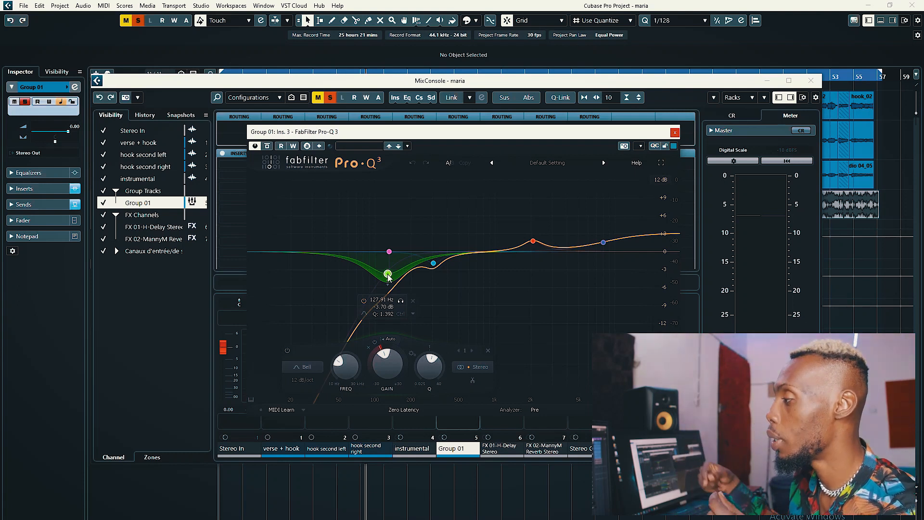
Audition the blue bell cut and the red bell boost of the third-slot Pro-Q 3 one after the other in solo
{"action": "left_click", "coordinate": [434, 265]}
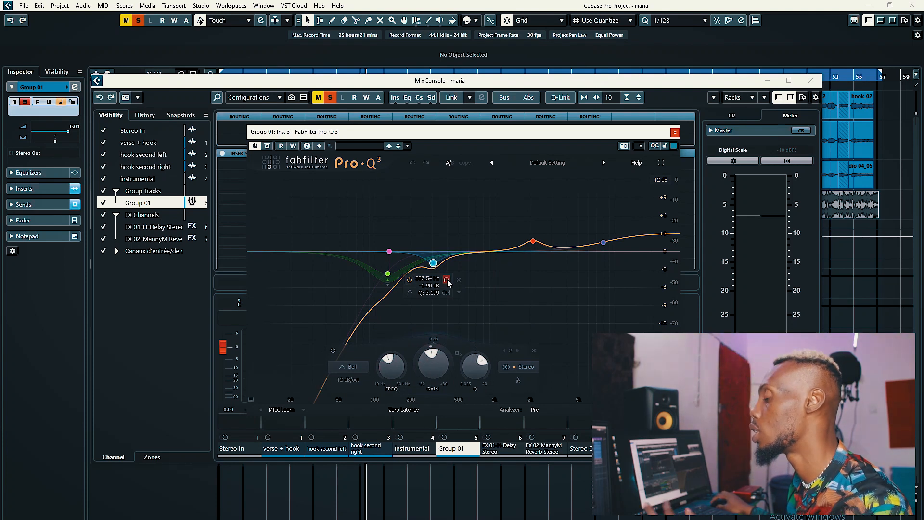
{"action": "left_click", "coordinate": [447, 280]}
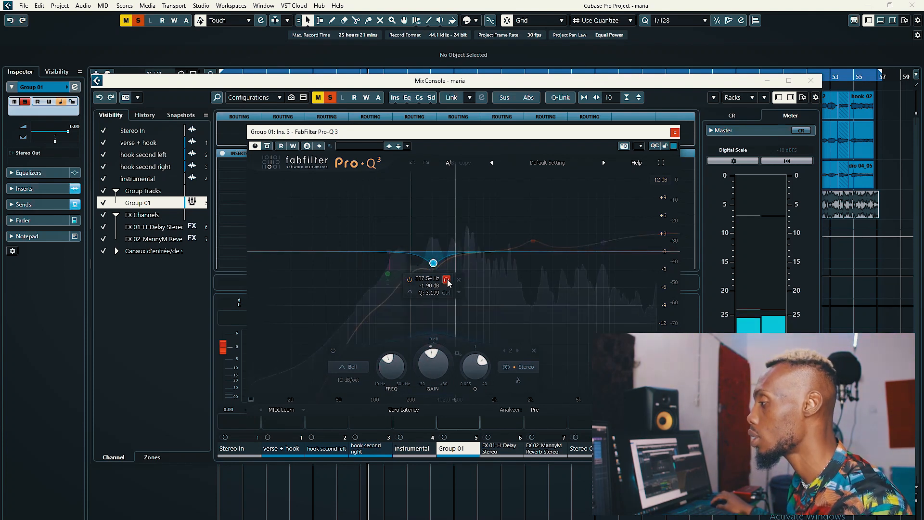
{"action": "left_click", "coordinate": [447, 281]}
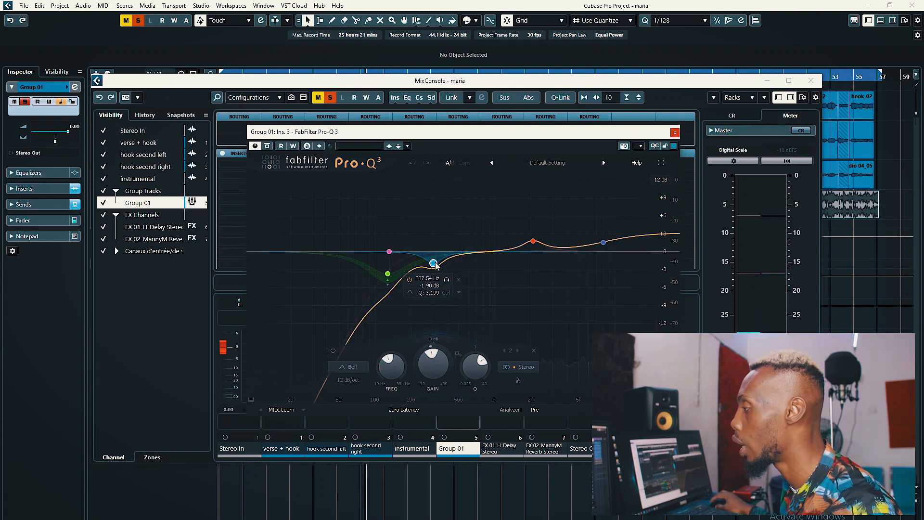
{"action": "left_click", "coordinate": [533, 242]}
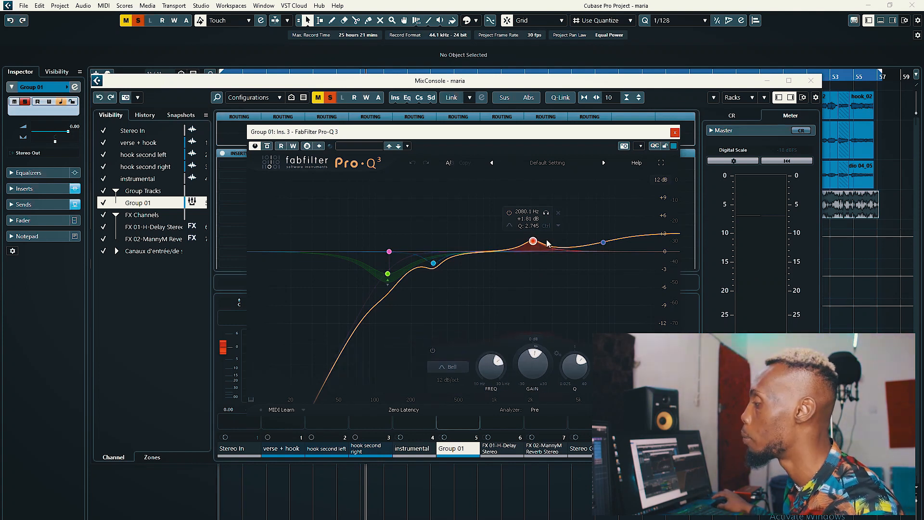
{"action": "left_click", "coordinate": [545, 214]}
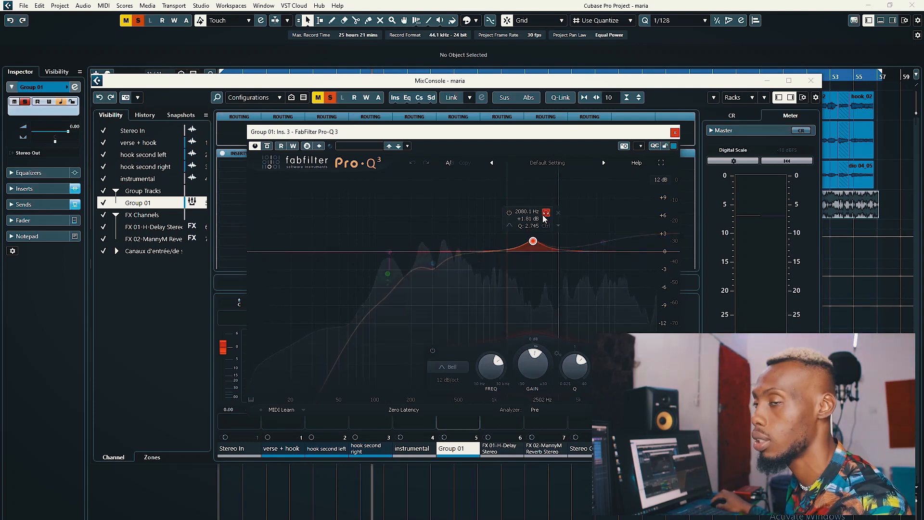
{"action": "left_click", "coordinate": [544, 215]}
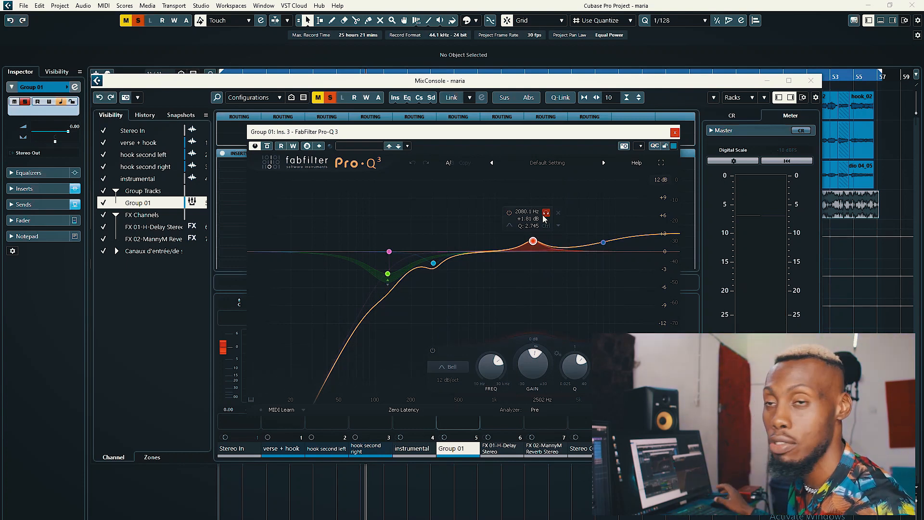
Audition the high shelf band of the third-slot Pro-Q 3 in solo during playback, and switch its solo off
{"action": "left_click", "coordinate": [604, 243]}
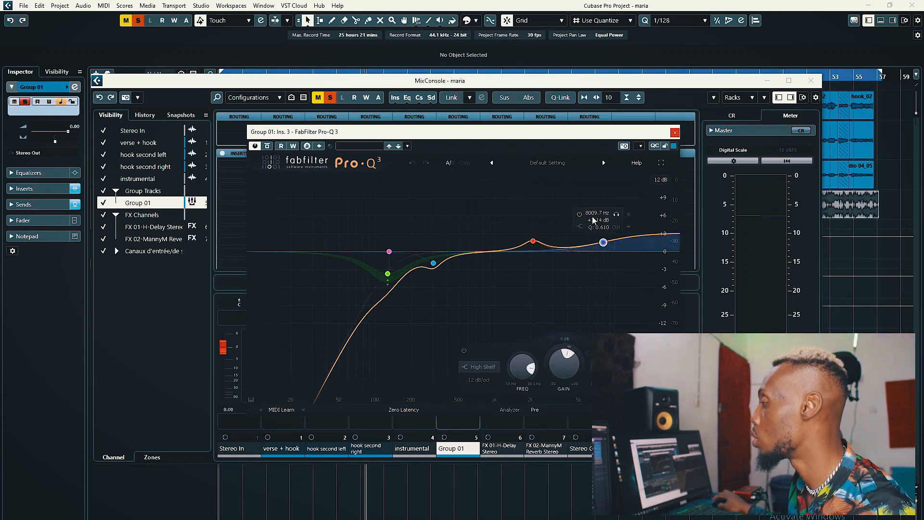
{"action": "left_click", "coordinate": [618, 215]}
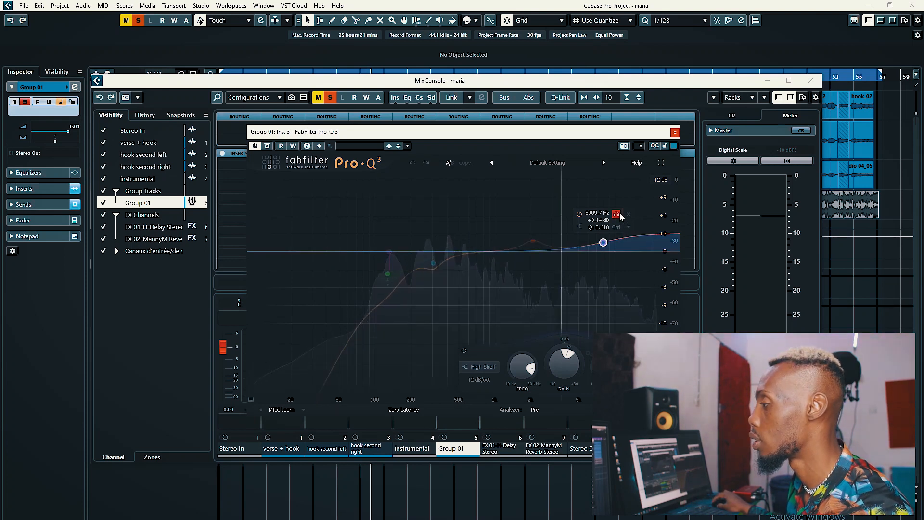
{"action": "left_click", "coordinate": [619, 216]}
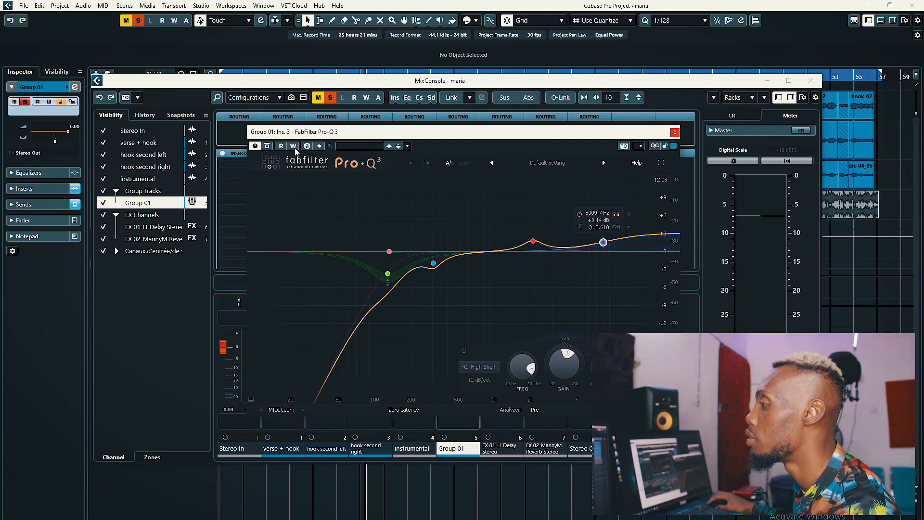
Close the third-slot Pro-Q 3, open the RVox insert of Group 01, enable it and place its window beside the insert list
{"action": "left_click", "coordinate": [674, 132]}
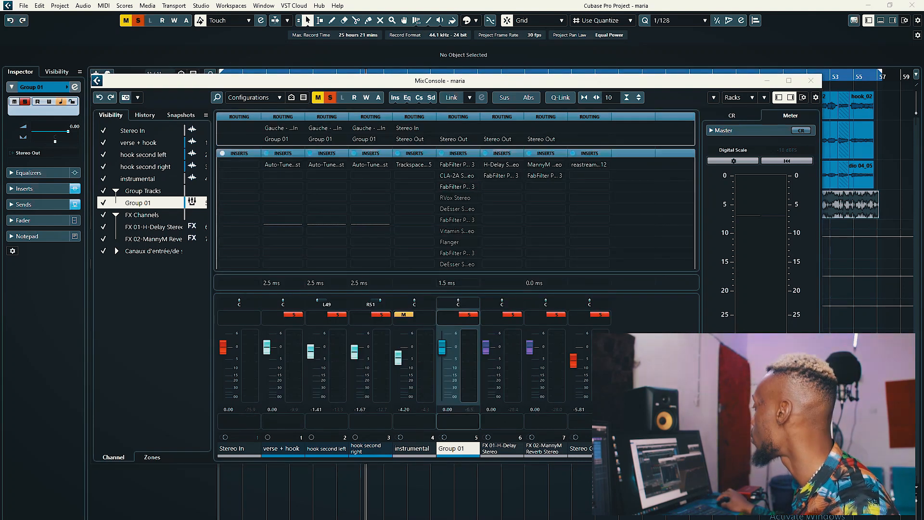
{"action": "left_click", "coordinate": [455, 197]}
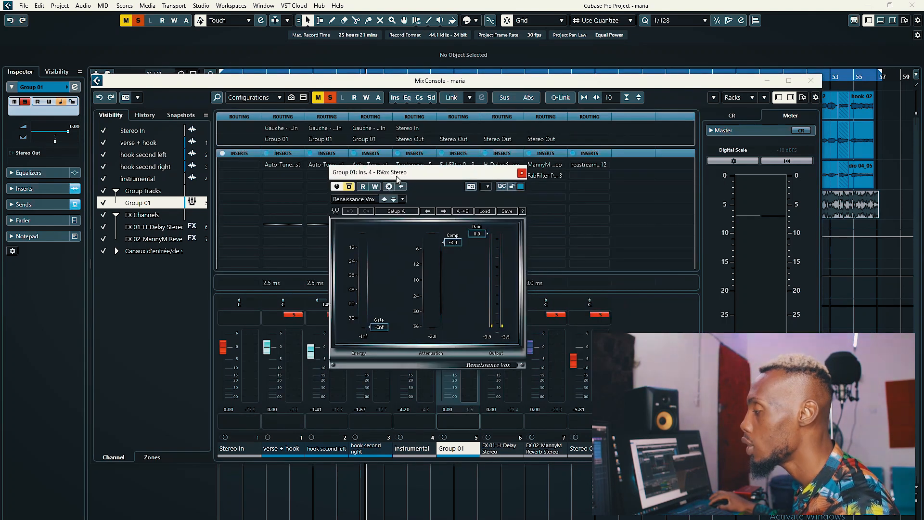
{"action": "left_click_drag", "start_coordinate": [395, 176], "coordinate": [405, 171]}
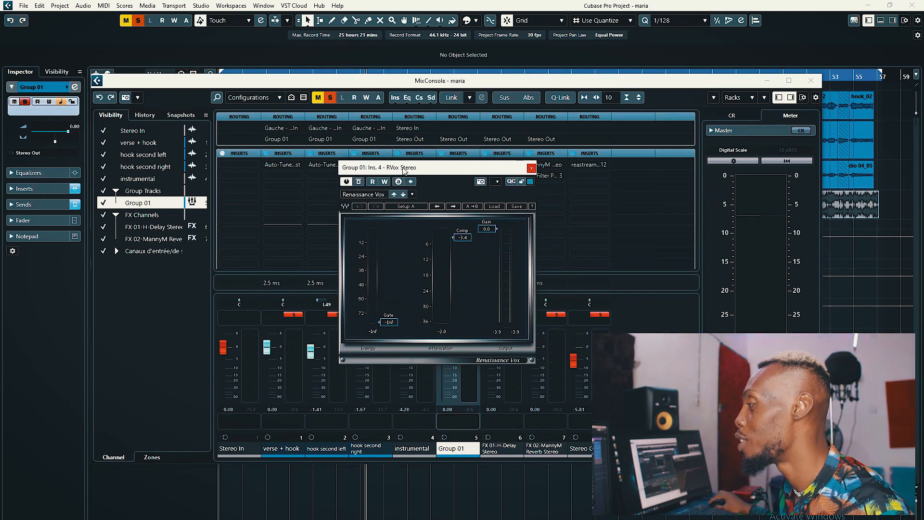
{"action": "left_click_drag", "start_coordinate": [404, 169], "coordinate": [374, 220]}
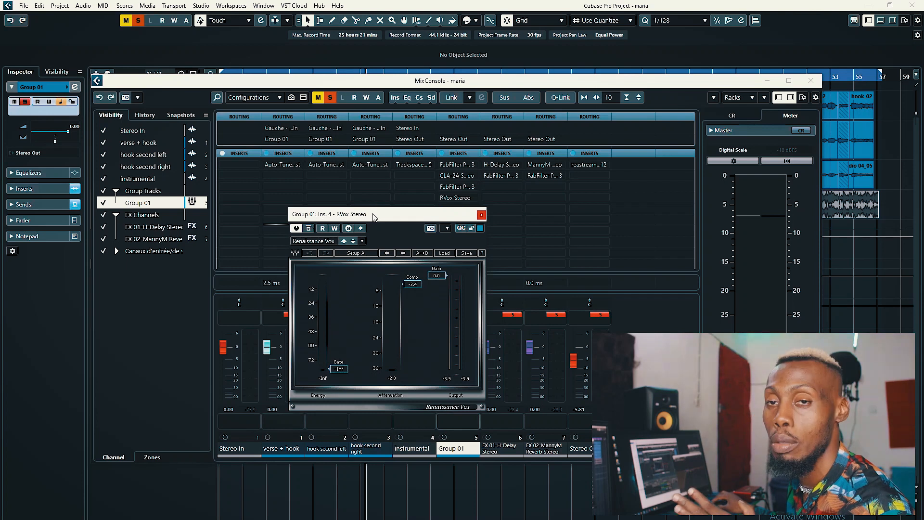
{"action": "left_click_drag", "start_coordinate": [374, 217], "coordinate": [377, 215]}
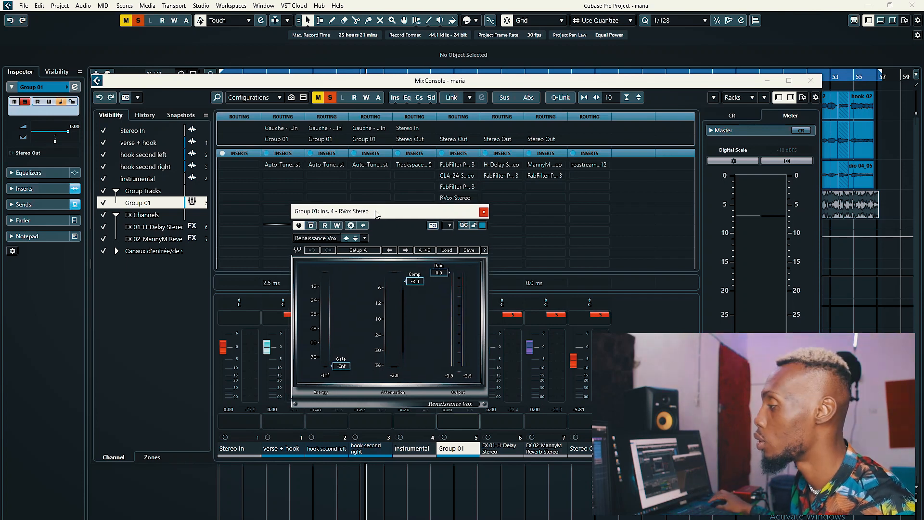
{"action": "left_click_drag", "start_coordinate": [376, 214], "coordinate": [382, 192]}
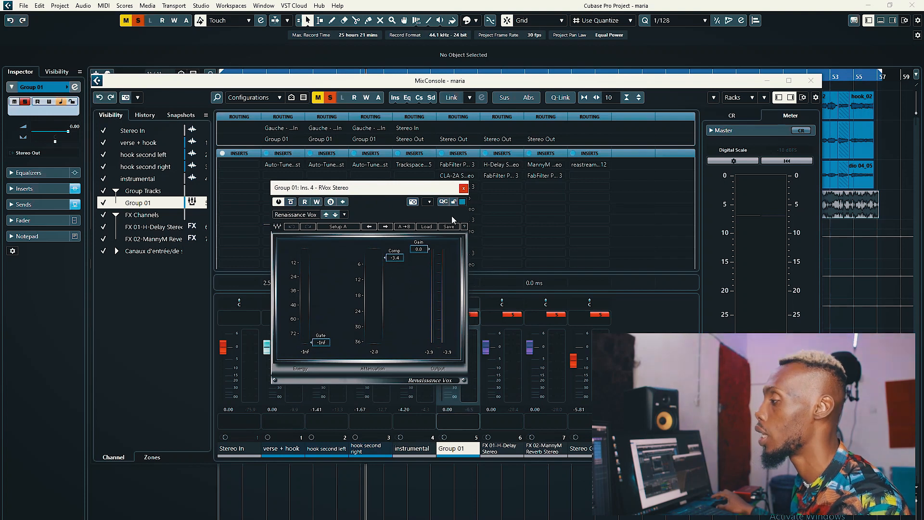
Compare the vocal playback with RVox bypassed and active, leave it active and close its window
{"action": "key", "text": "space"}
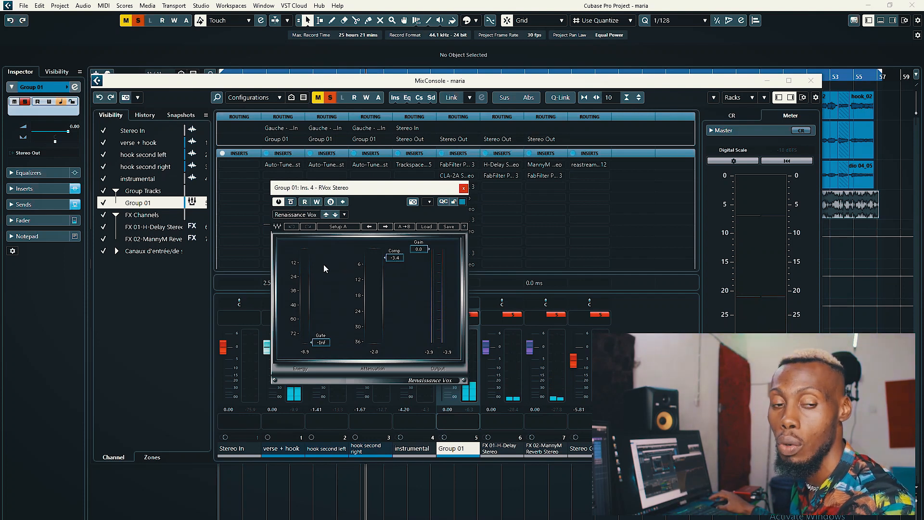
{"action": "left_click_drag", "start_coordinate": [349, 194], "coordinate": [337, 193]}
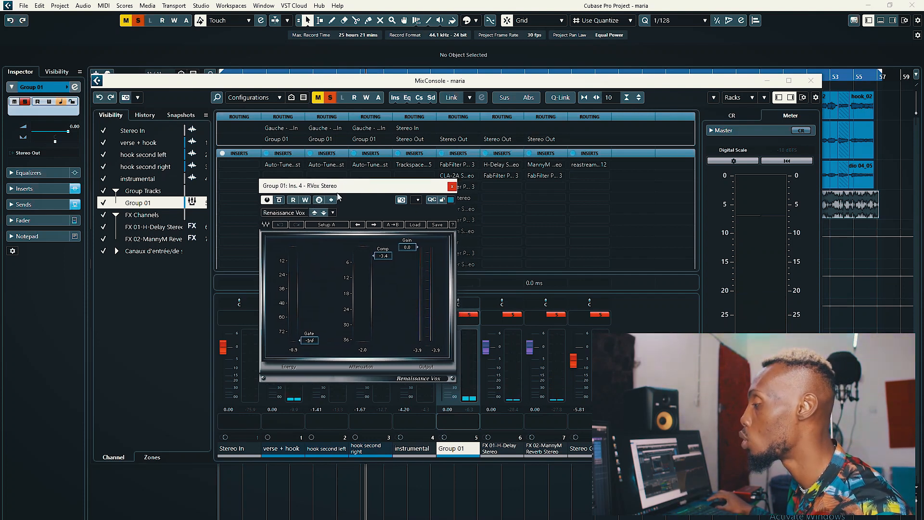
{"action": "left_click", "coordinate": [279, 201]}
{"action": "key", "text": "space"}
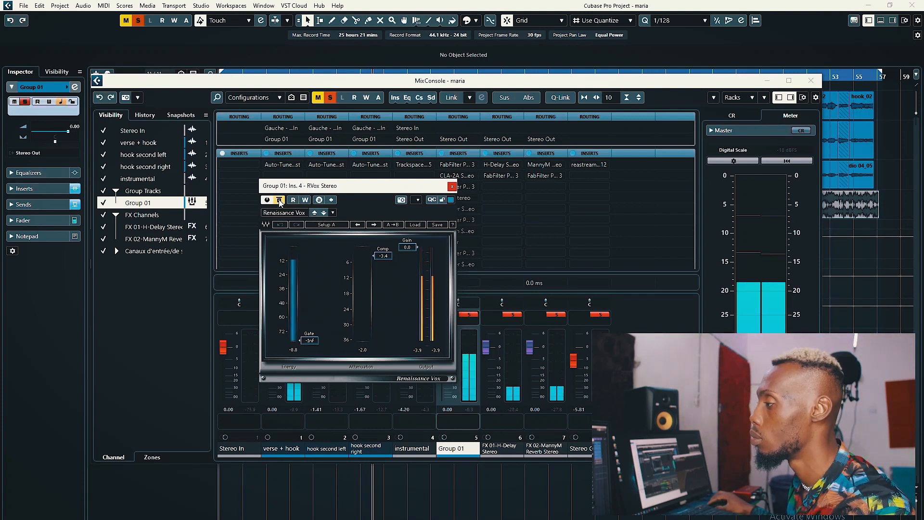
{"action": "left_click", "coordinate": [281, 202]}
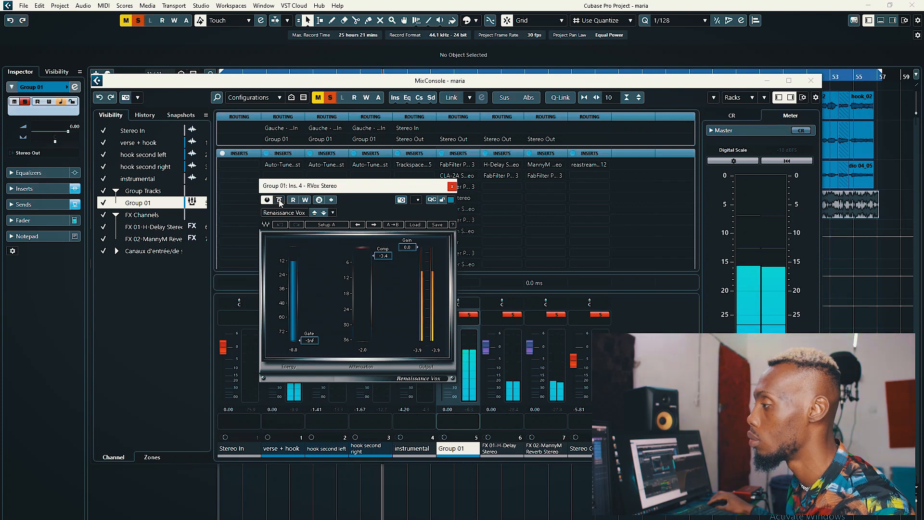
{"action": "key", "text": "space"}
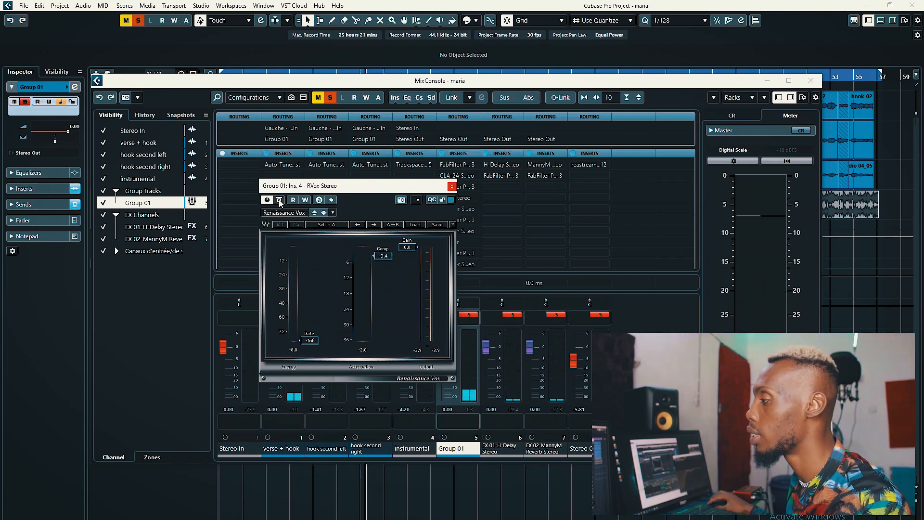
{"action": "left_click", "coordinate": [279, 200]}
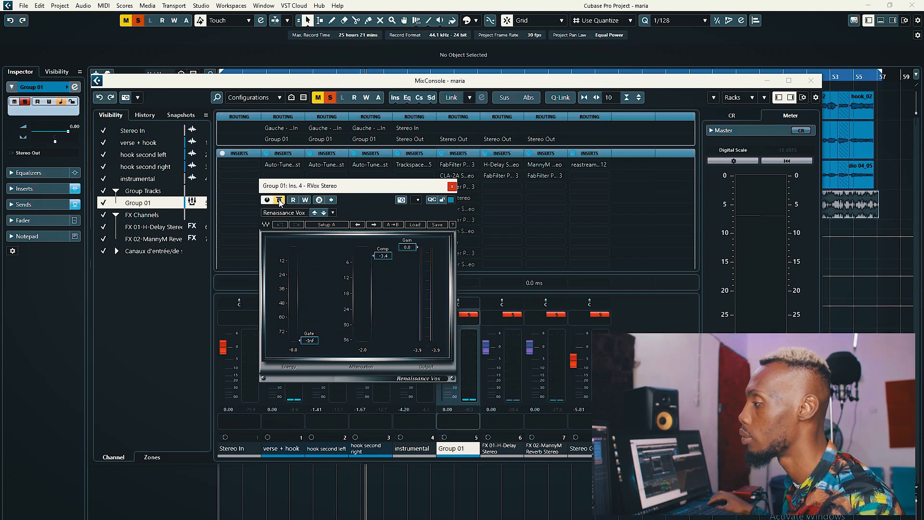
{"action": "key", "text": "space"}
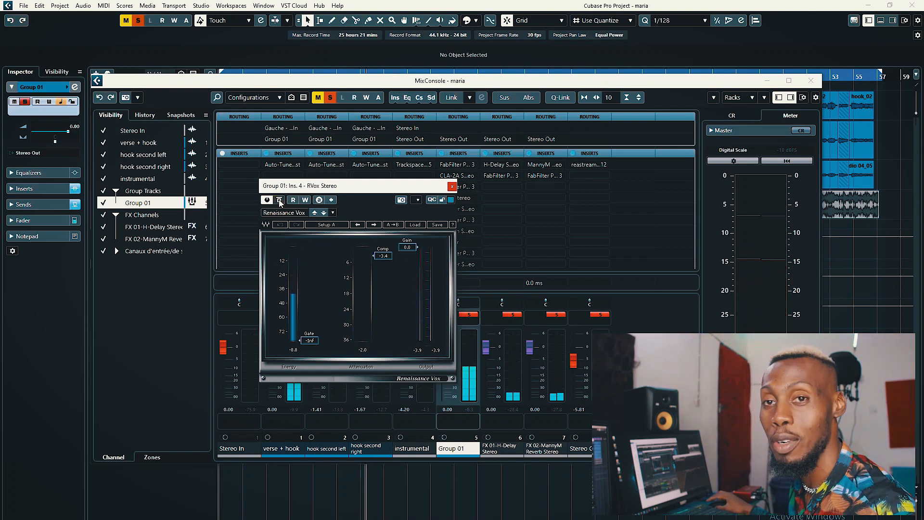
{"action": "left_click", "coordinate": [452, 186]}
Open the fifth-slot DeEsser of Group 01, compare the vocals with it bypassed and active, and close it left enabled
{"action": "left_click_drag", "start_coordinate": [523, 82], "coordinate": [521, 83]}
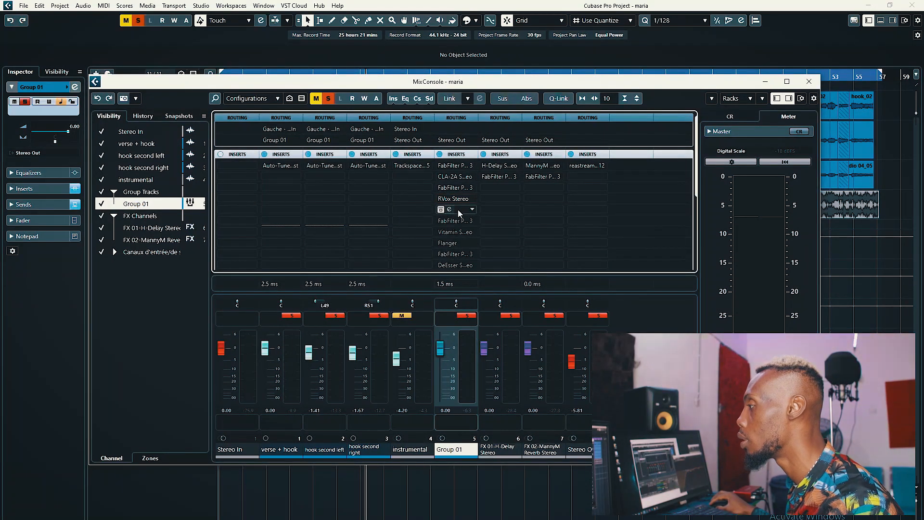
{"action": "left_click", "coordinate": [450, 211]}
{"action": "key", "text": "space"}
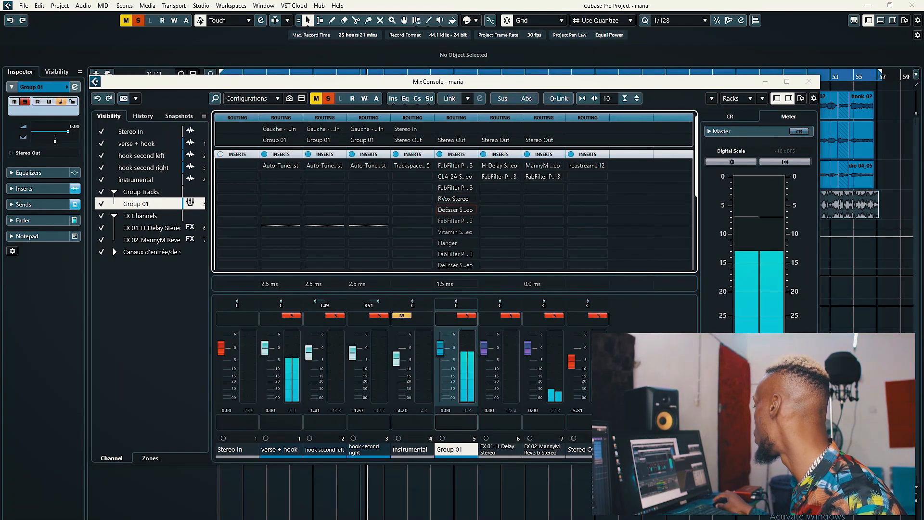
{"action": "left_click_drag", "start_coordinate": [770, 359], "coordinate": [705, 222]}
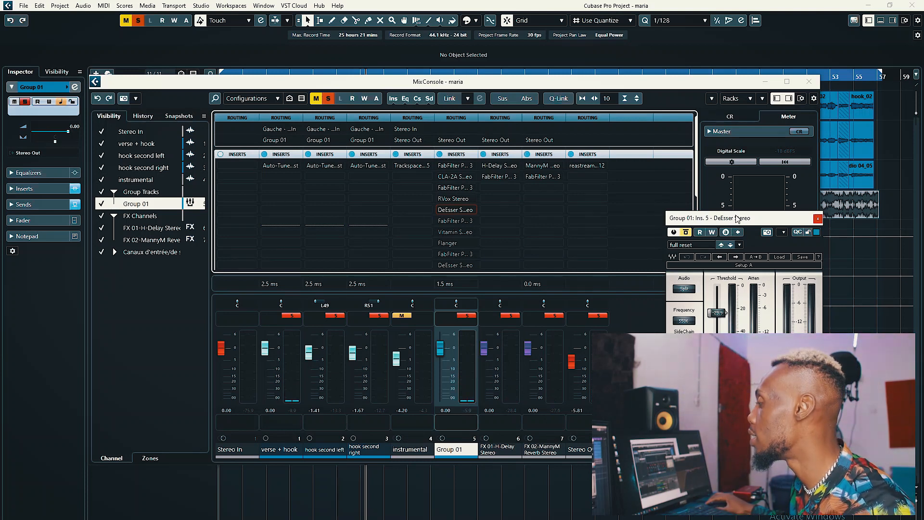
{"action": "left_click", "coordinate": [686, 232]}
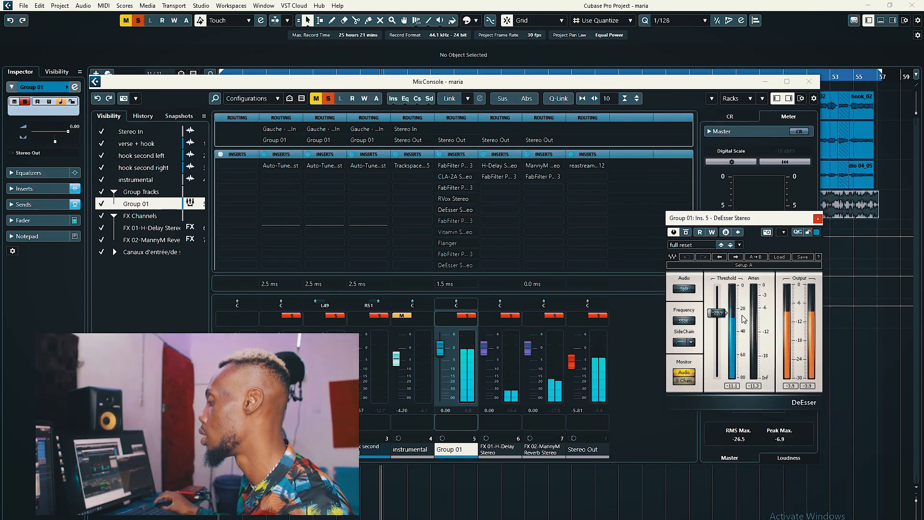
{"action": "left_click", "coordinate": [818, 219]}
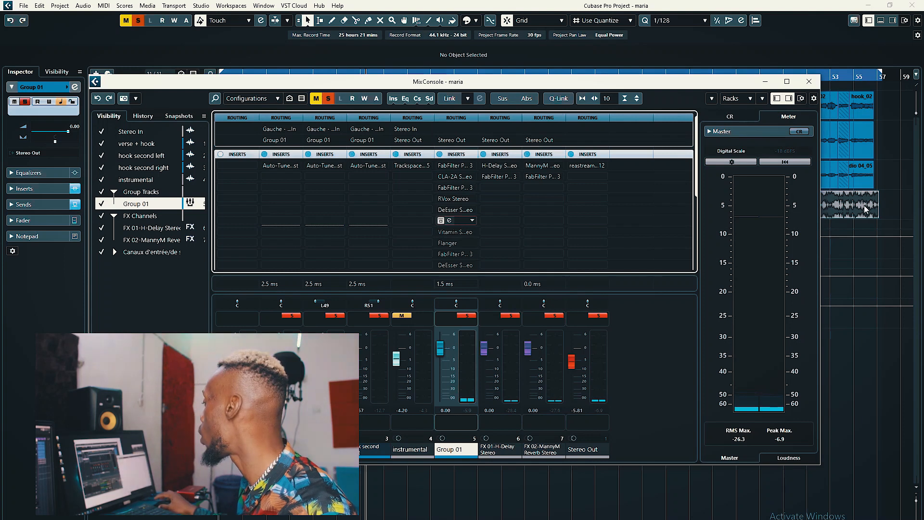
Move the window of the sixth-slot Pro-Q 3 to the middle of the mixer and look over its EQ curve
{"action": "left_click_drag", "start_coordinate": [780, 86], "coordinate": [611, 81]}
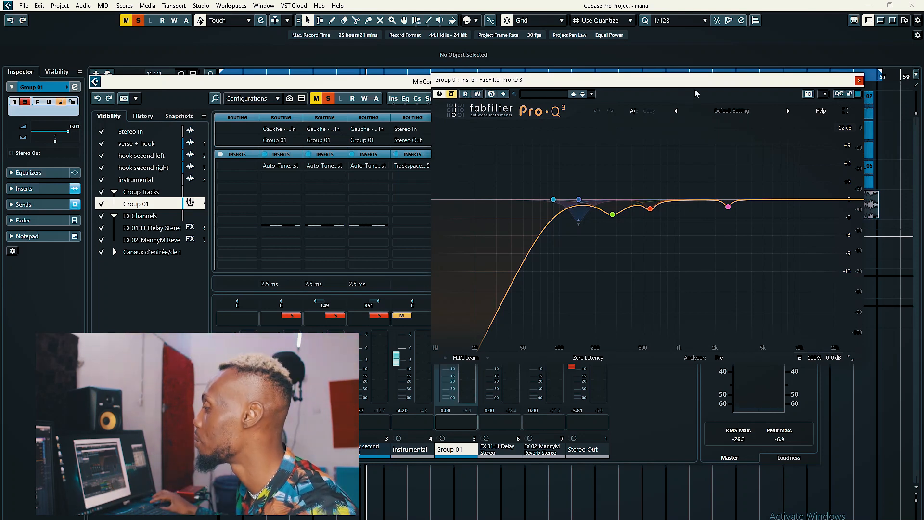
{"action": "left_click_drag", "start_coordinate": [601, 85], "coordinate": [586, 96]}
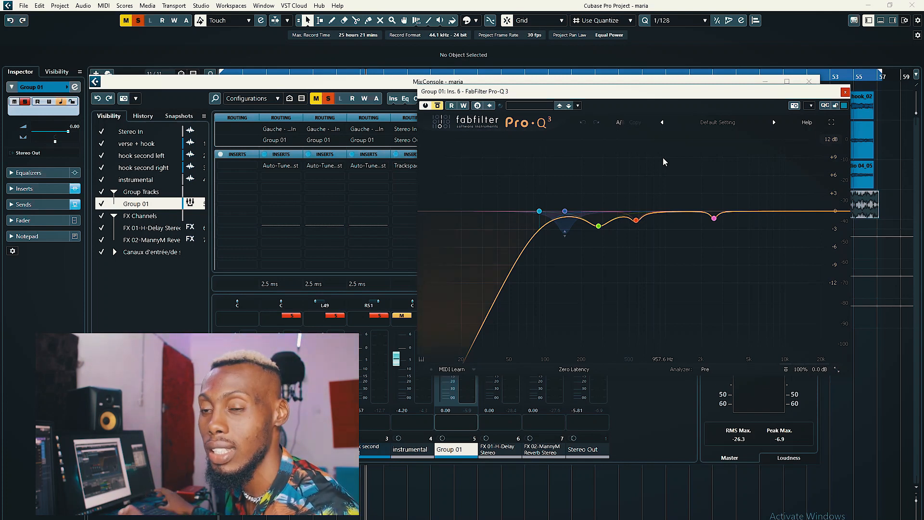
{"action": "left_click_drag", "start_coordinate": [659, 97], "coordinate": [656, 103]}
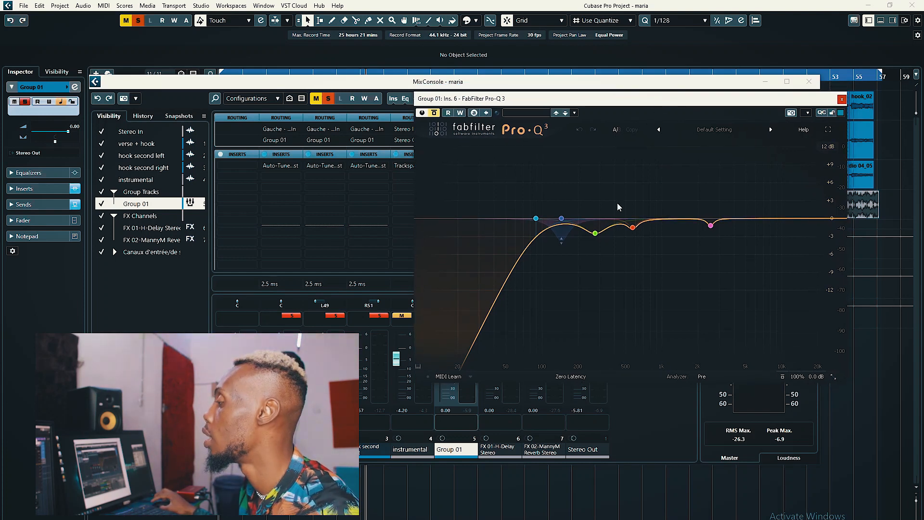
{"action": "mouse_move", "coordinate": [594, 209]}
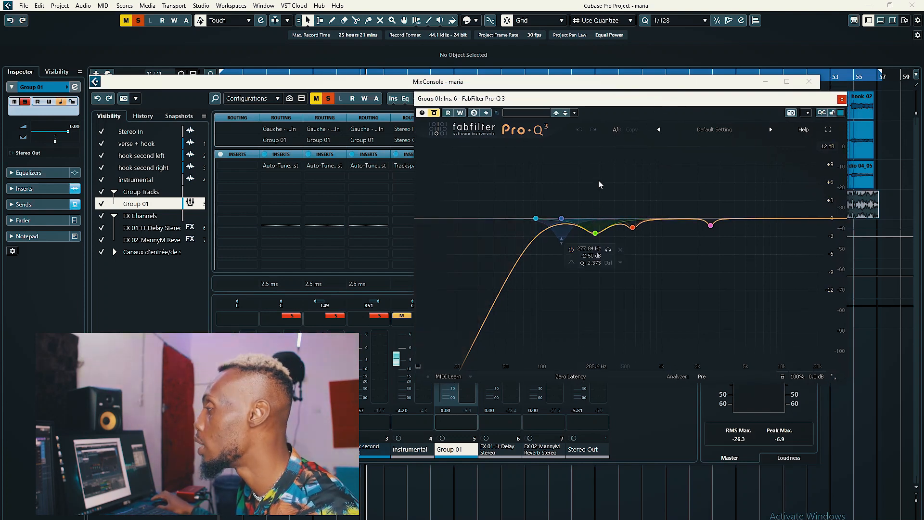
{"action": "left_click_drag", "start_coordinate": [640, 105], "coordinate": [626, 114]}
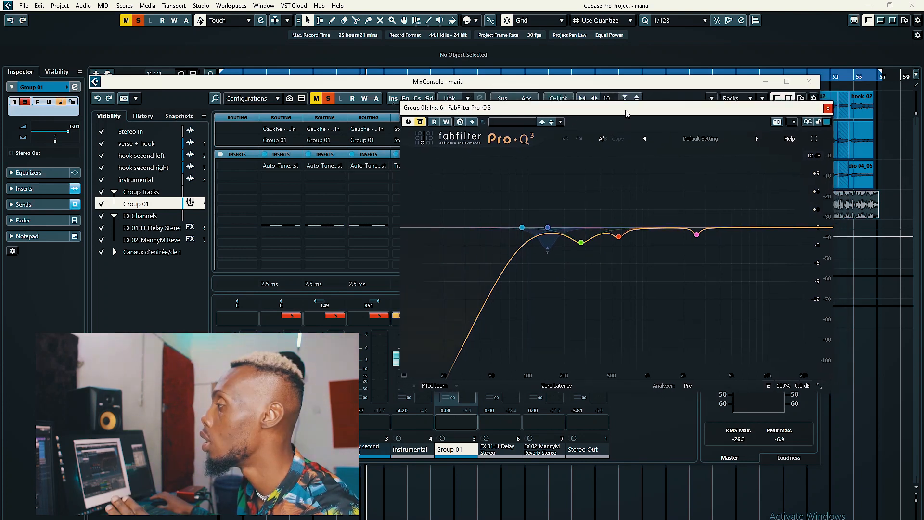
{"action": "left_click_drag", "start_coordinate": [627, 115], "coordinate": [571, 121]}
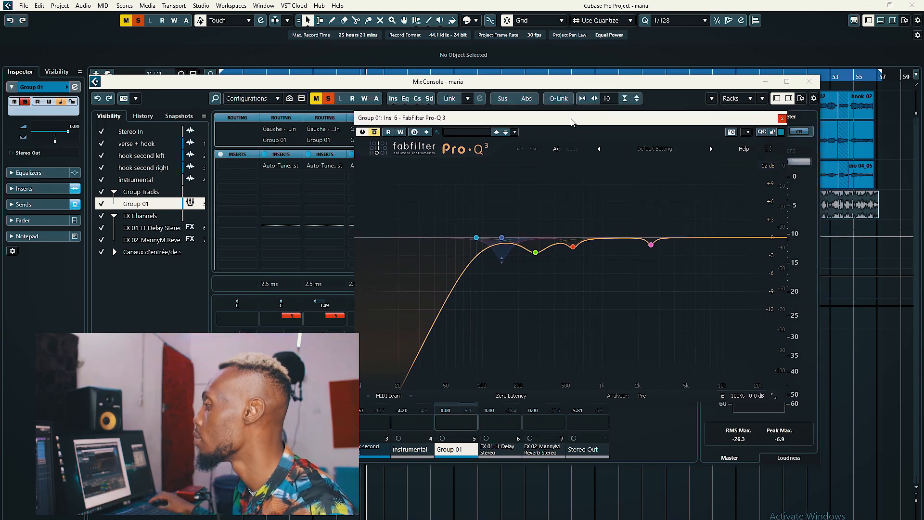
{"action": "left_click_drag", "start_coordinate": [571, 120], "coordinate": [470, 132]}
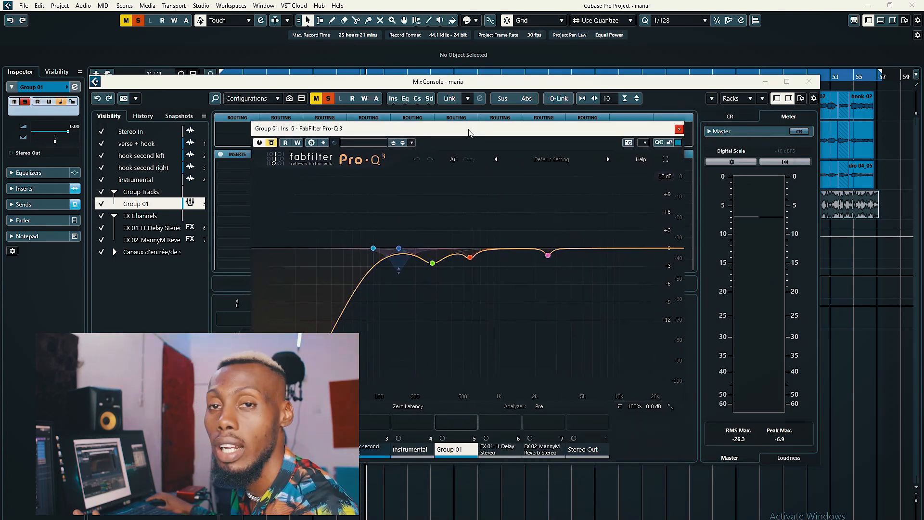
Check the low cut band of the sixth-slot Pro-Q 3, and audition the dark blue dynamic bell band in solo during playback
{"action": "left_click", "coordinate": [373, 248]}
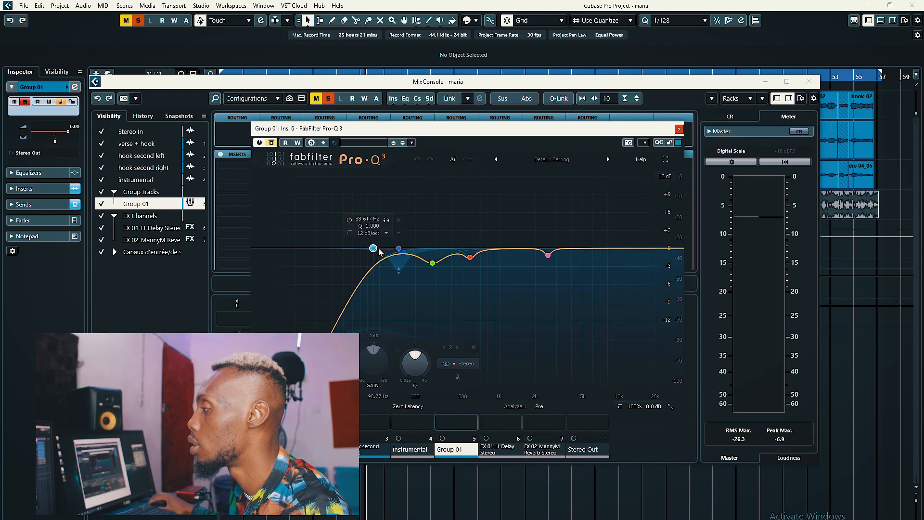
{"action": "left_click", "coordinate": [399, 249]}
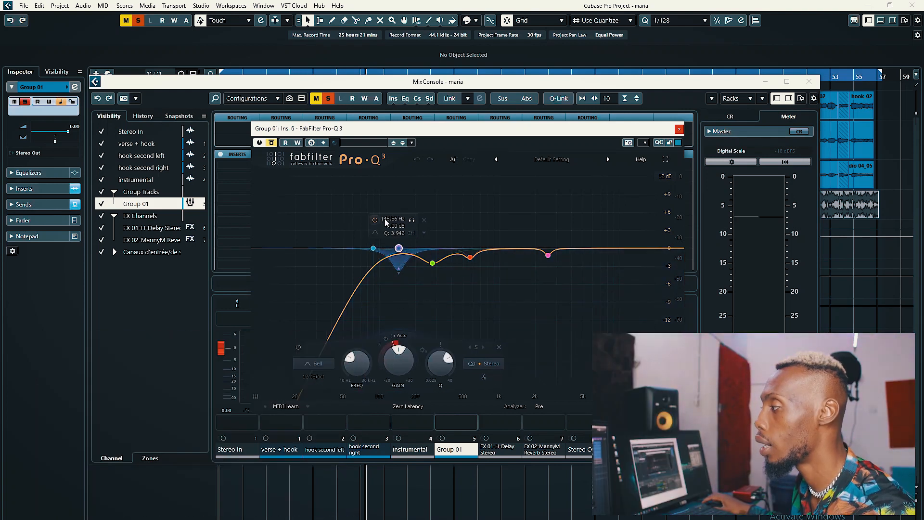
{"action": "key", "text": "space"}
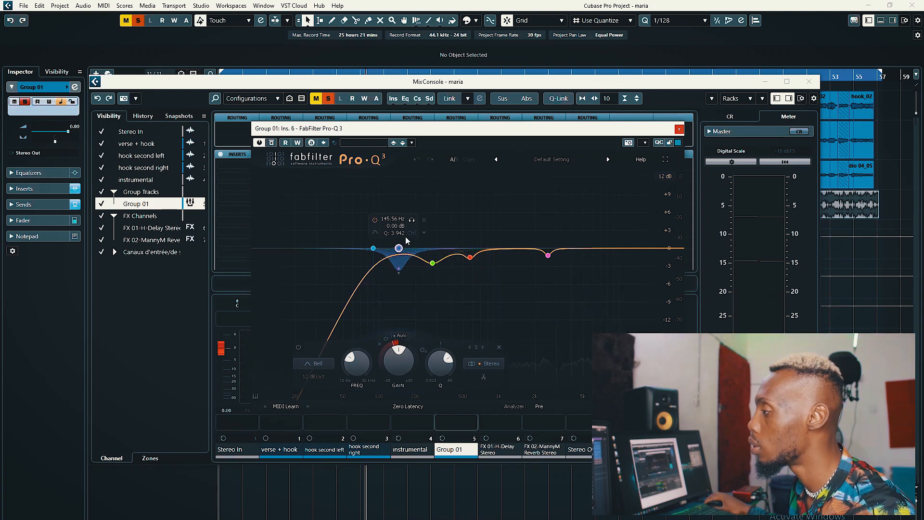
{"action": "left_click", "coordinate": [413, 223]}
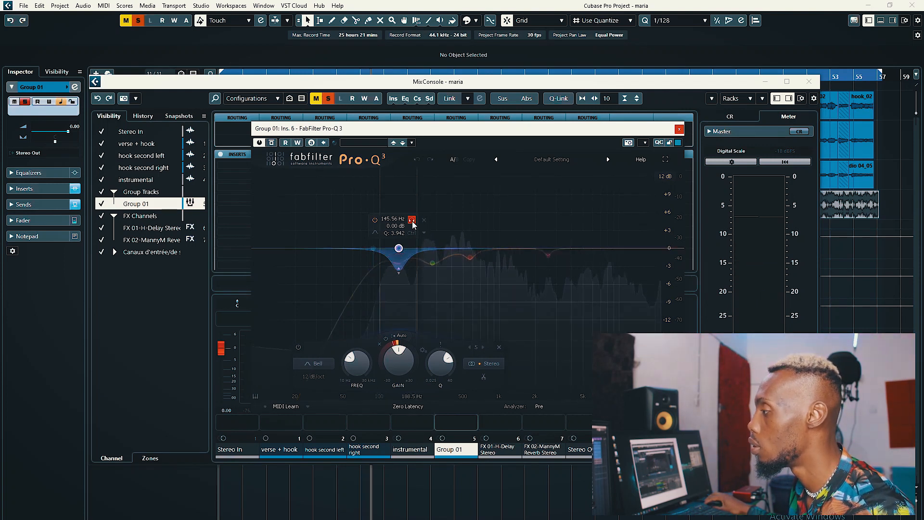
{"action": "left_click", "coordinate": [412, 223]}
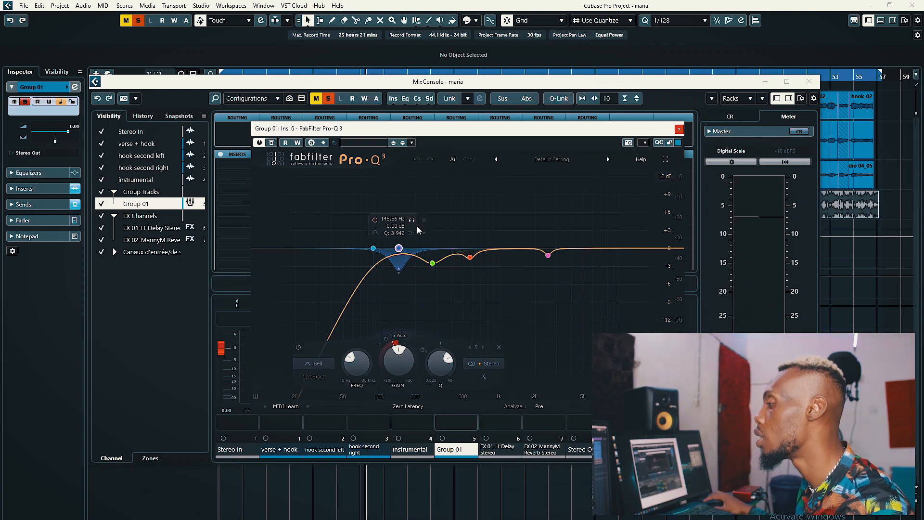
Audition the green bell cut of the sixth-slot Pro-Q 3 in solo during playback
{"action": "left_click", "coordinate": [432, 264]}
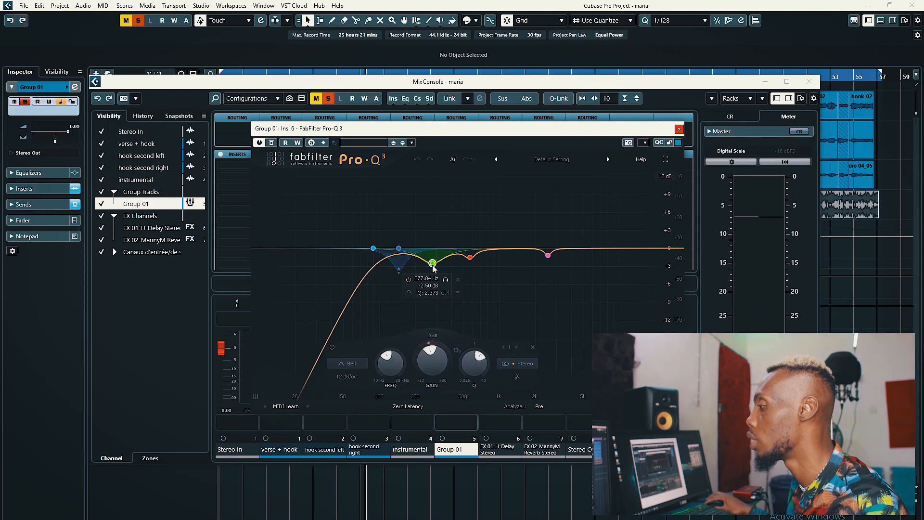
{"action": "left_click", "coordinate": [446, 280]}
{"action": "key", "text": "space"}
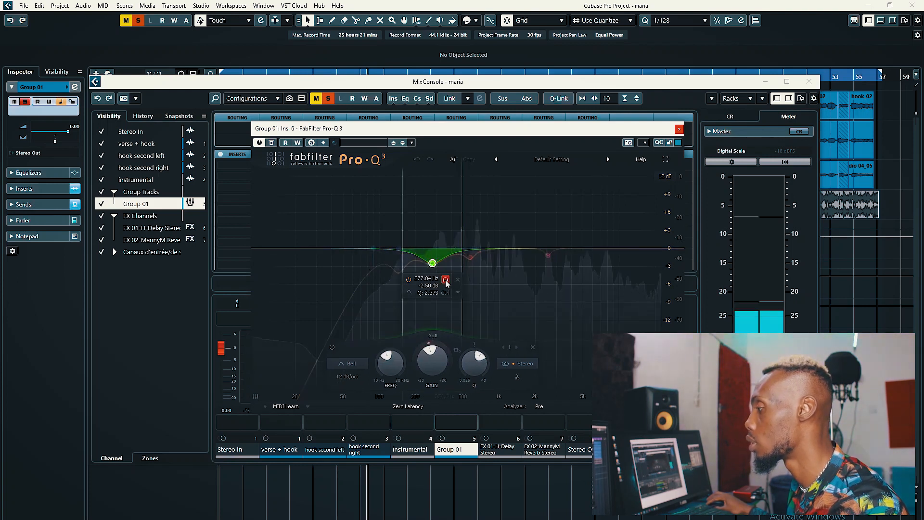
{"action": "key", "text": "space"}
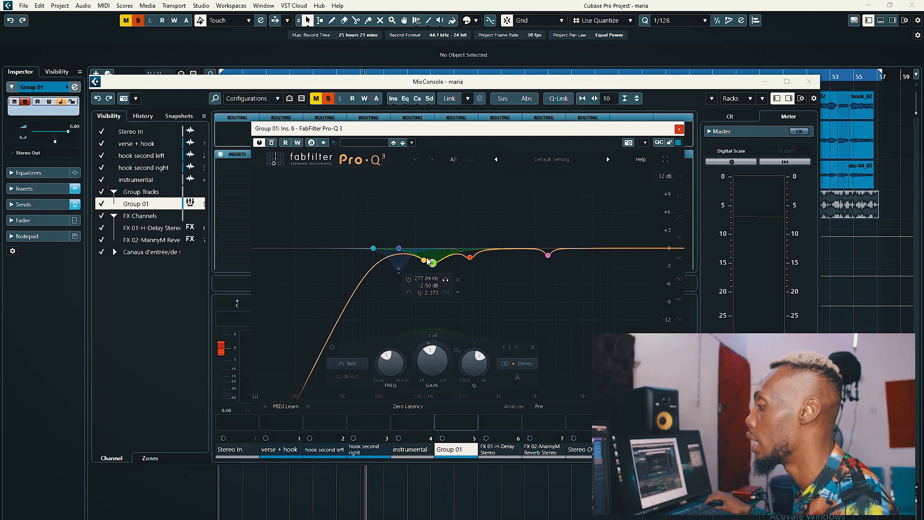
Audition the red bell cut of the sixth-slot Pro-Q 3 in solo, and switch its solo off
{"action": "left_click", "coordinate": [470, 257]}
{"action": "left_click", "coordinate": [483, 274]}
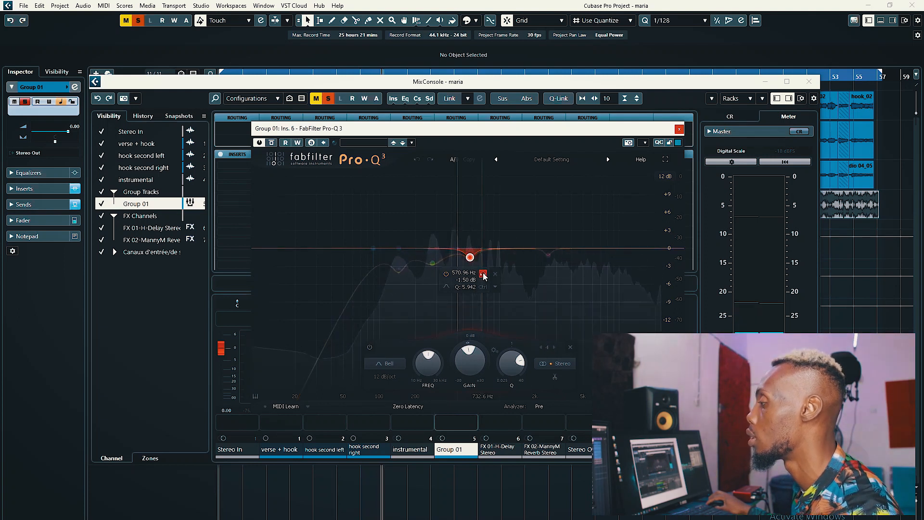
{"action": "left_click", "coordinate": [483, 274]}
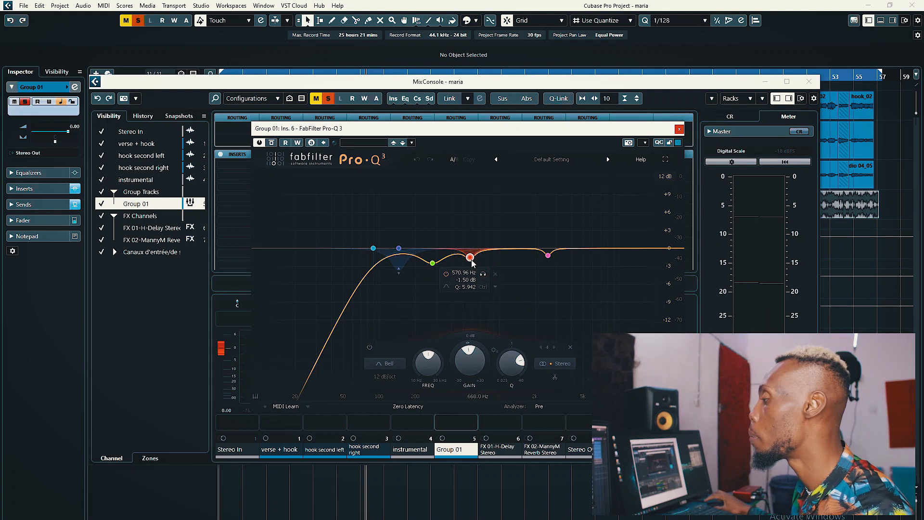
Audition the pink bell cut of the sixth-slot Pro-Q 3 in solo, and close the plug-in window
{"action": "left_click", "coordinate": [548, 256]}
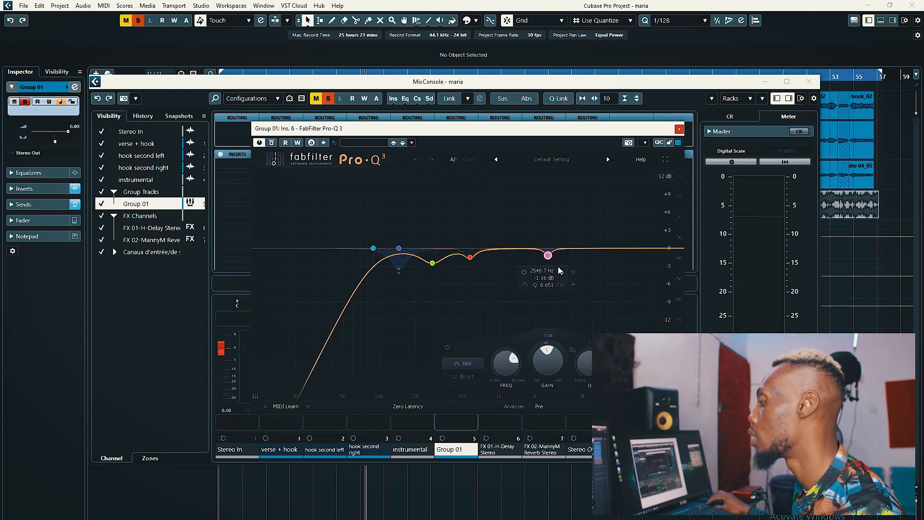
{"action": "left_click", "coordinate": [561, 272]}
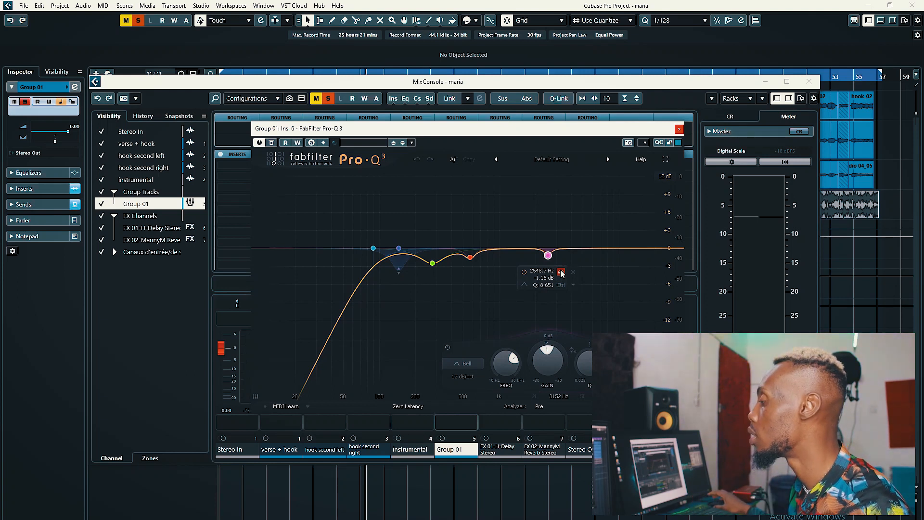
{"action": "left_click", "coordinate": [679, 129]}
Open Vitamin Stereo in Group 01's seventh insert slot and compare it bypassed and active during playback
{"action": "left_click", "coordinate": [451, 231]}
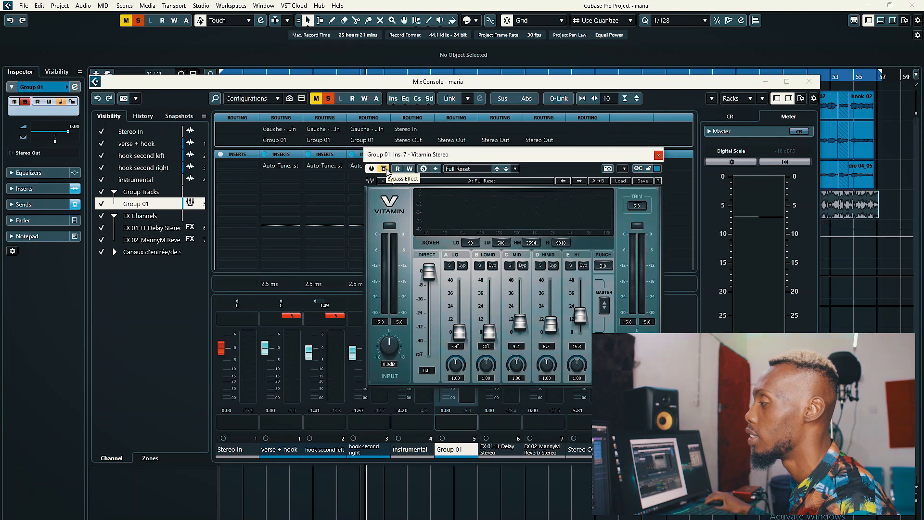
{"action": "left_click_drag", "start_coordinate": [503, 158], "coordinate": [509, 151]}
{"action": "key", "text": "space"}
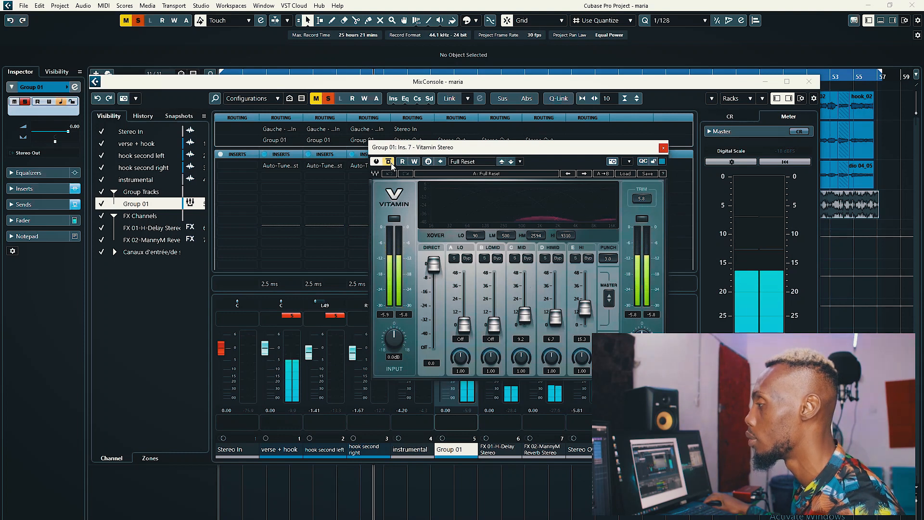
{"action": "left_click_drag", "start_coordinate": [504, 151], "coordinate": [498, 152]}
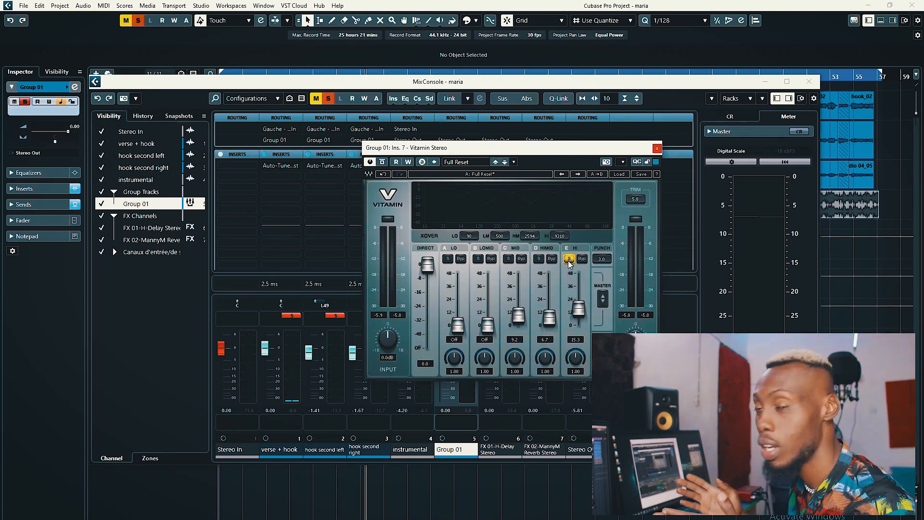
Audition Vitamin's HiMid and Mid bands in solo during playback, and close the plug-in window
{"action": "left_click", "coordinate": [538, 261]}
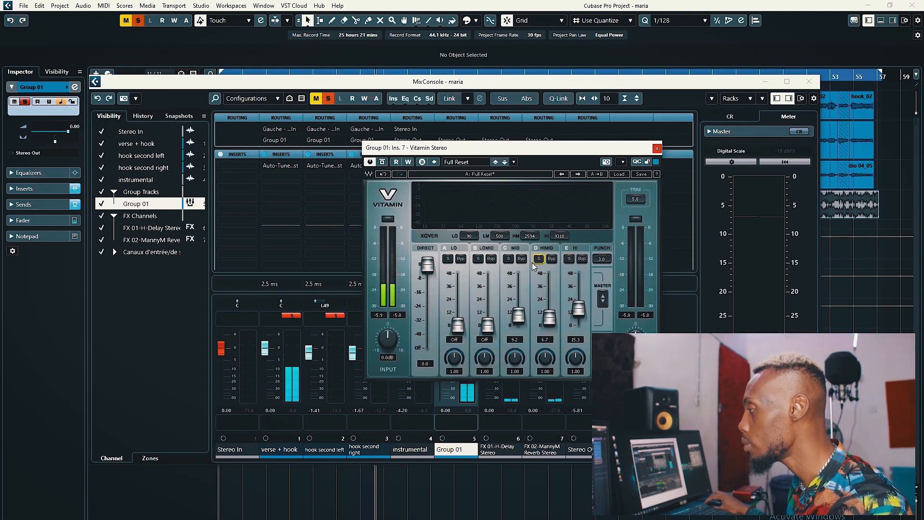
{"action": "left_click", "coordinate": [510, 261]}
{"action": "key", "text": "space"}
{"action": "left_click", "coordinate": [510, 261]}
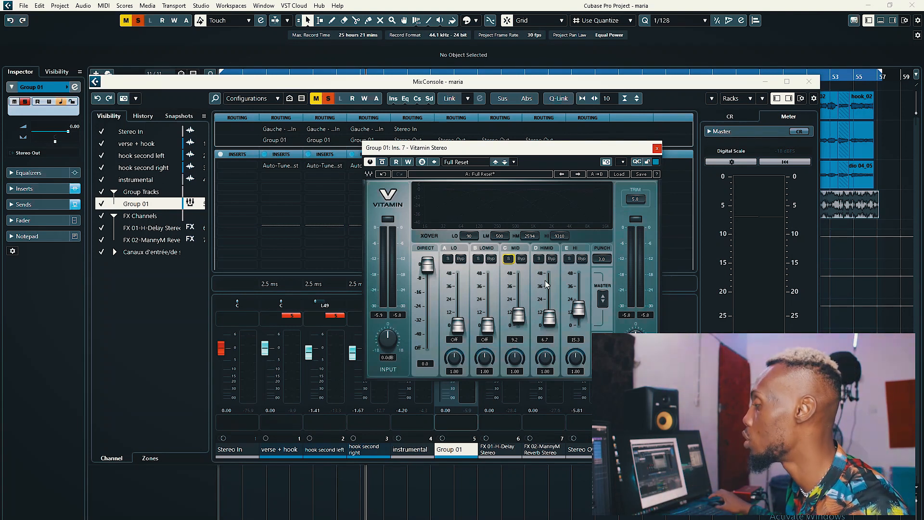
{"action": "left_click", "coordinate": [657, 148]}
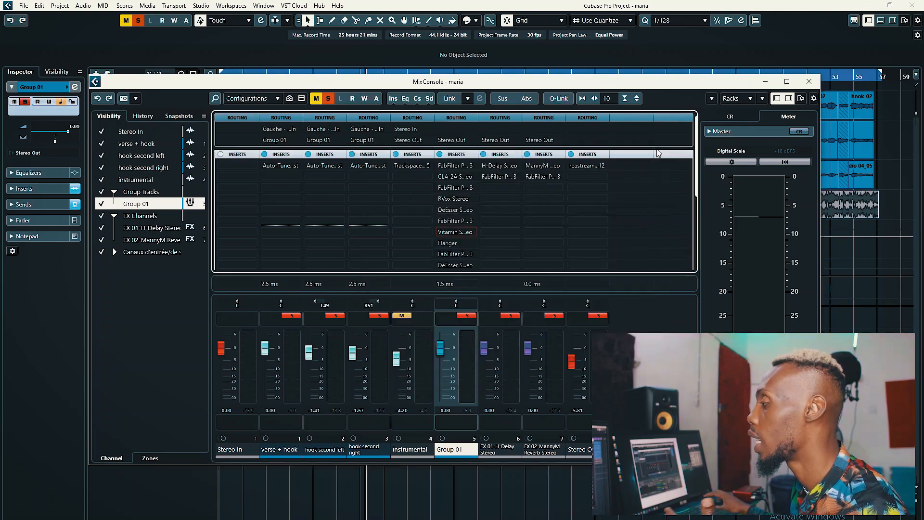
Open the Flanger in Group 01's eighth insert slot and compare it bypassed and active during playback
{"action": "left_click", "coordinate": [451, 243]}
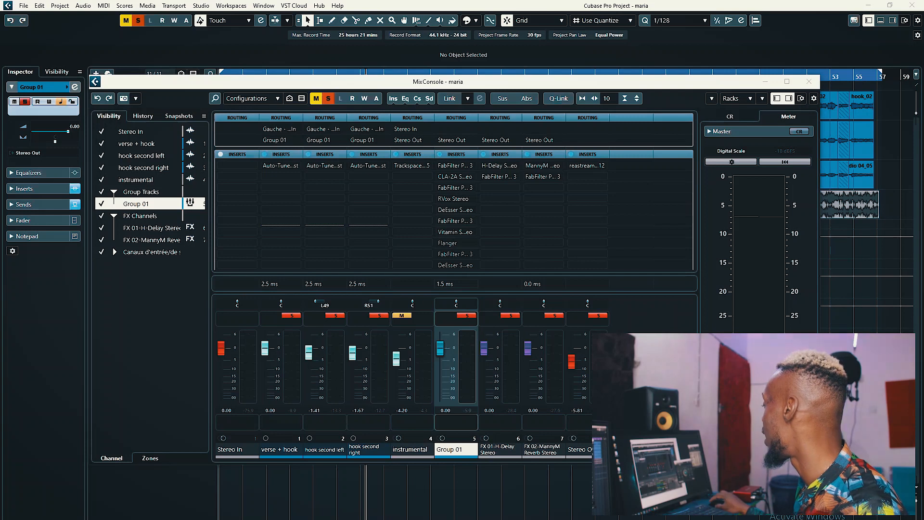
{"action": "left_click_drag", "start_coordinate": [558, 91], "coordinate": [563, 190]}
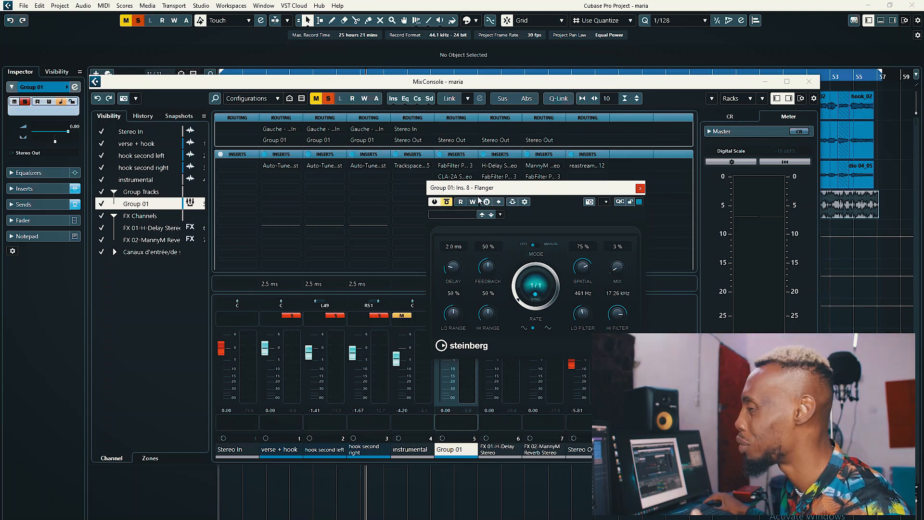
{"action": "left_click_drag", "start_coordinate": [493, 185], "coordinate": [459, 193]}
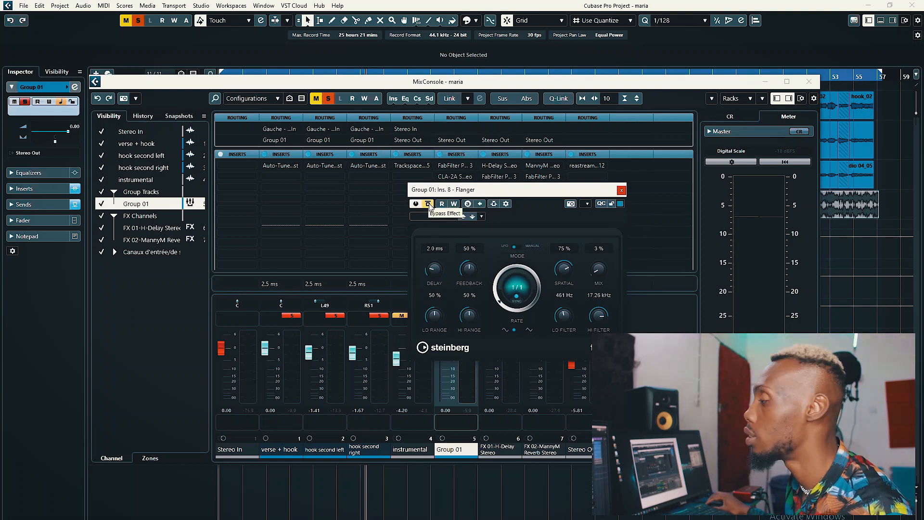
{"action": "key", "text": "space"}
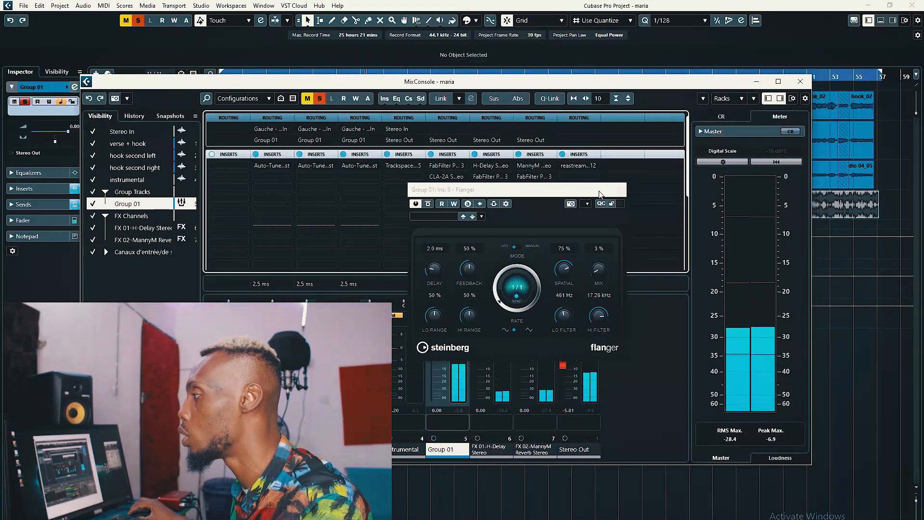
{"action": "left_click_drag", "start_coordinate": [524, 194], "coordinate": [532, 191]}
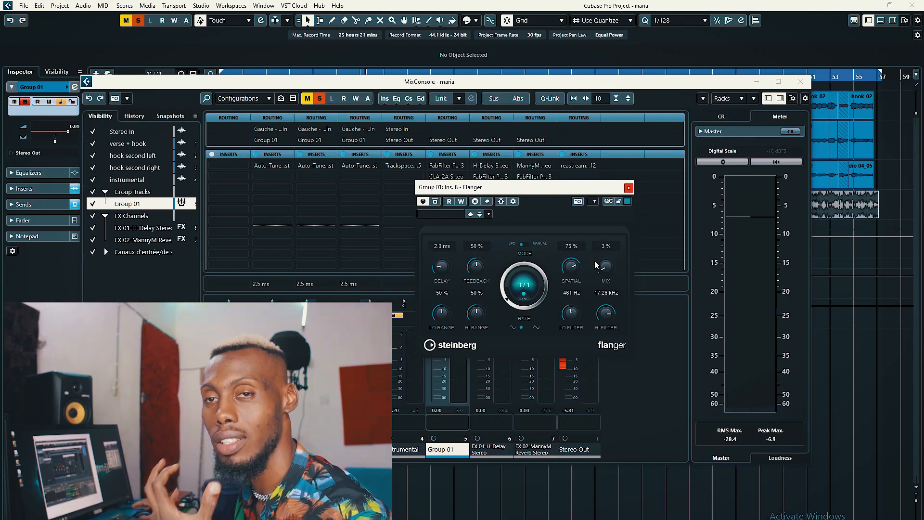
Audition the Flanger with its mix raised to 85%, lower the mix to about 13%, and close the plug-in window
{"action": "left_click_drag", "start_coordinate": [606, 271], "coordinate": [603, 254]}
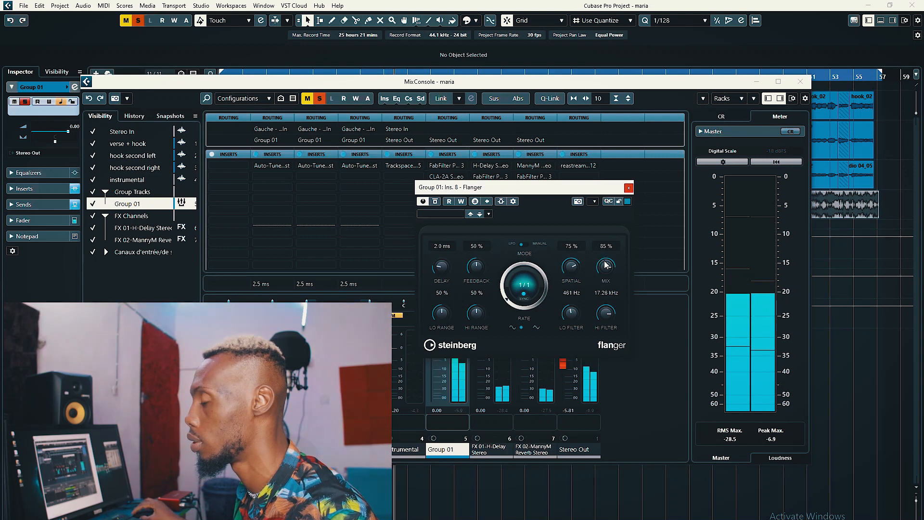
{"action": "mouse_move", "coordinate": [605, 263]}
{"action": "left_mouse_down"}
{"action": "mouse_move", "coordinate": [605, 284]}
{"action": "mouse_move", "coordinate": [606, 275]}
{"action": "left_mouse_up"}
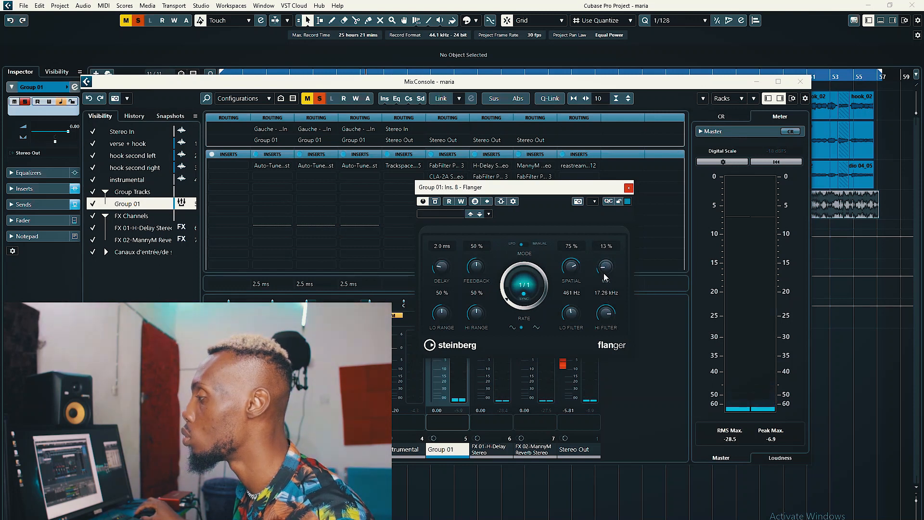
{"action": "left_click", "coordinate": [629, 188]}
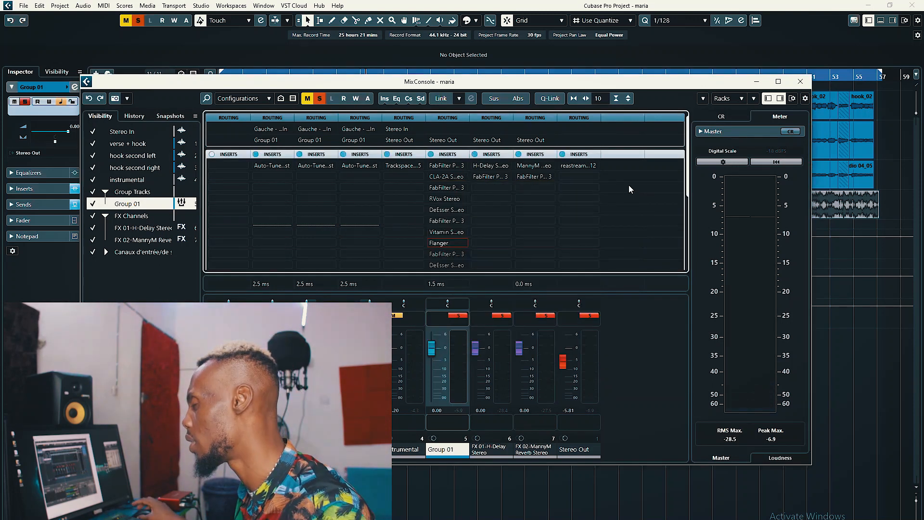
Open the Pro-Q 3 in Group 01's ninth insert slot, move its window into the mixer, and compare it bypassed and active during playback
{"action": "left_click", "coordinate": [441, 254]}
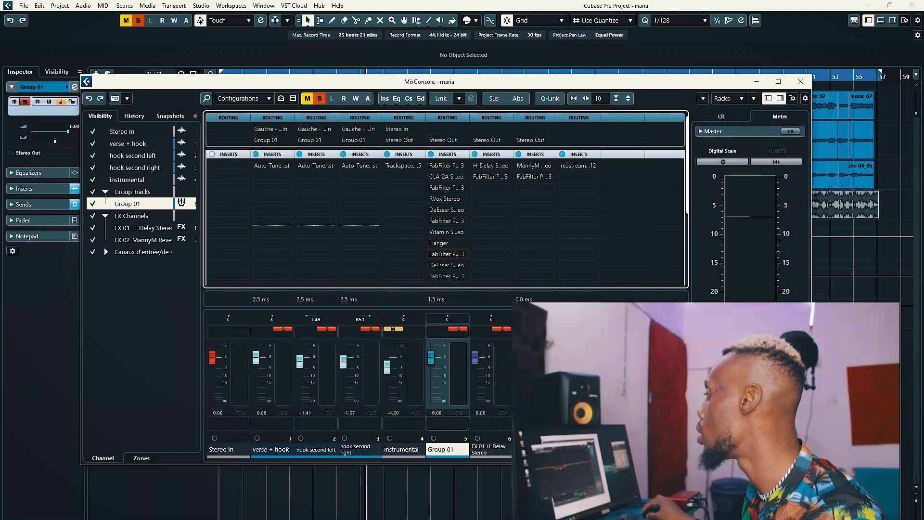
{"action": "left_click_drag", "start_coordinate": [508, 82], "coordinate": [310, 87]}
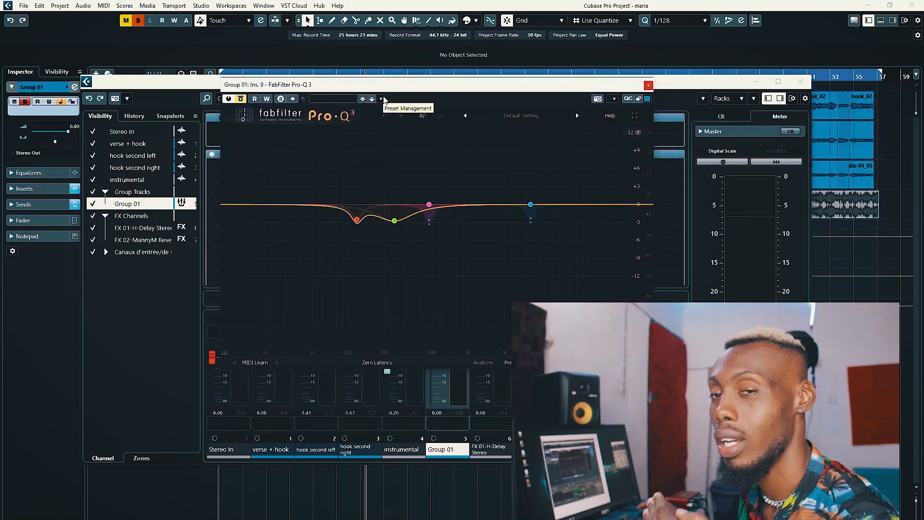
{"action": "left_click_drag", "start_coordinate": [394, 88], "coordinate": [401, 98]}
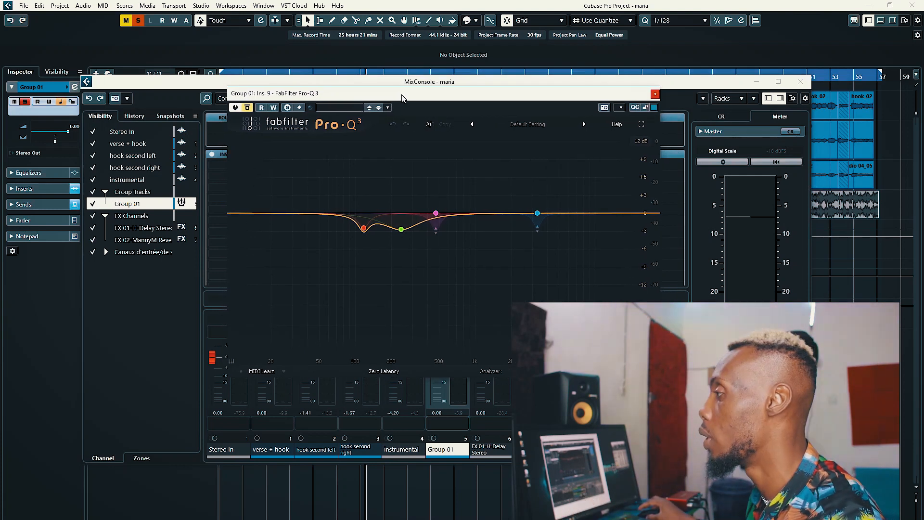
{"action": "left_click_drag", "start_coordinate": [405, 95], "coordinate": [410, 107]}
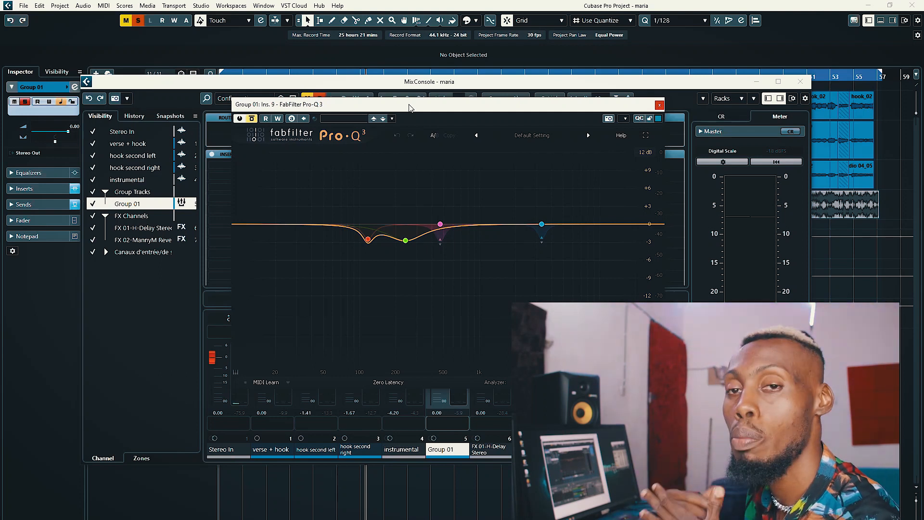
{"action": "key", "text": "space"}
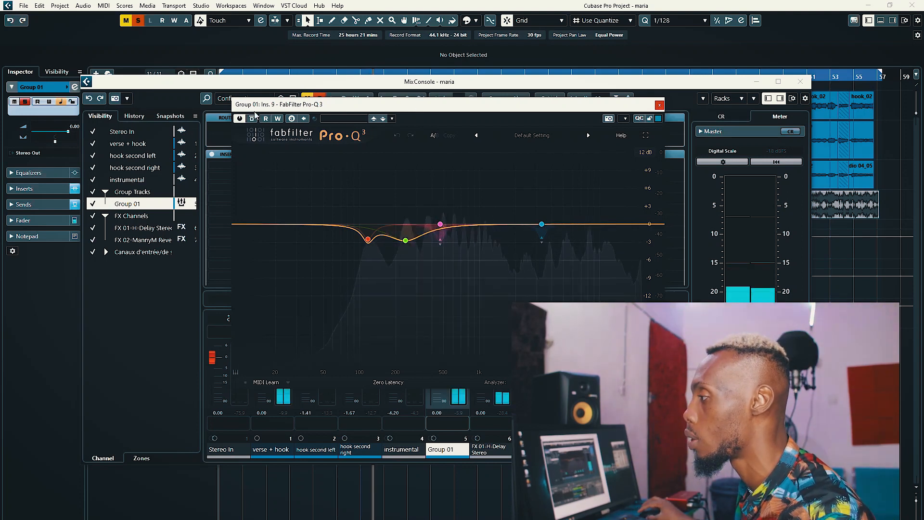
Audition the red and green bell cuts of the ninth-slot Pro-Q 3 one after the other in solo during playback
{"action": "left_click", "coordinate": [369, 243]}
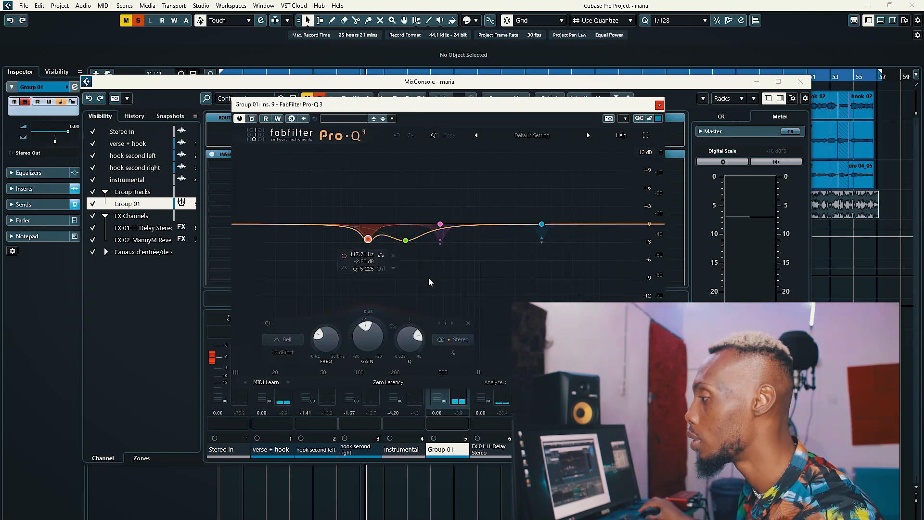
{"action": "left_click", "coordinate": [382, 256]}
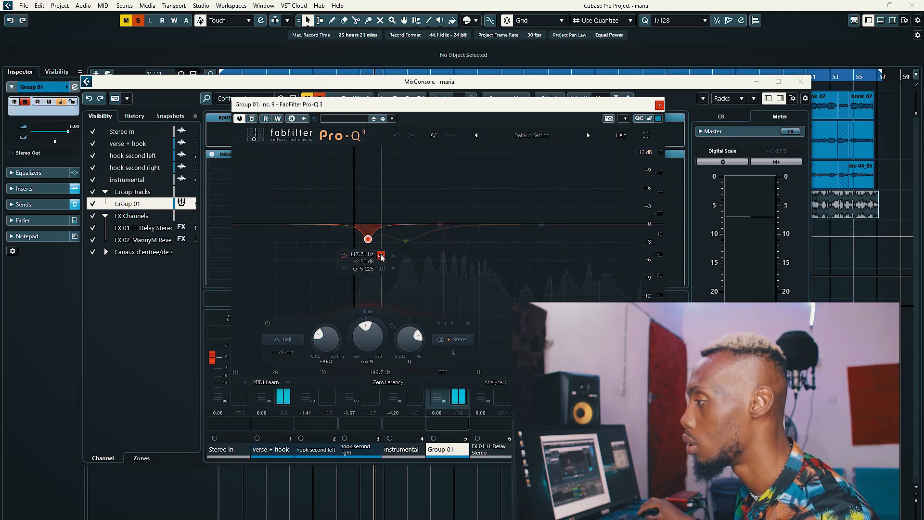
{"action": "left_click", "coordinate": [406, 240]}
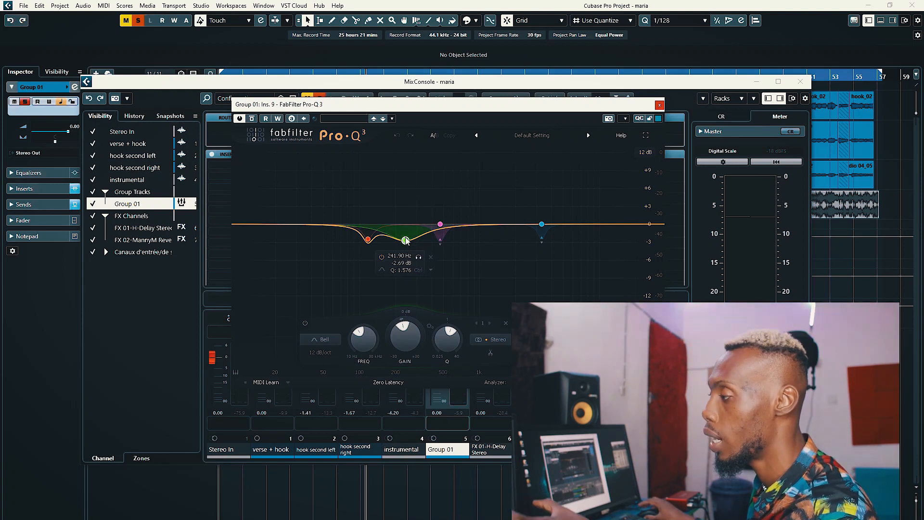
{"action": "left_click", "coordinate": [418, 257]}
{"action": "key", "text": "space"}
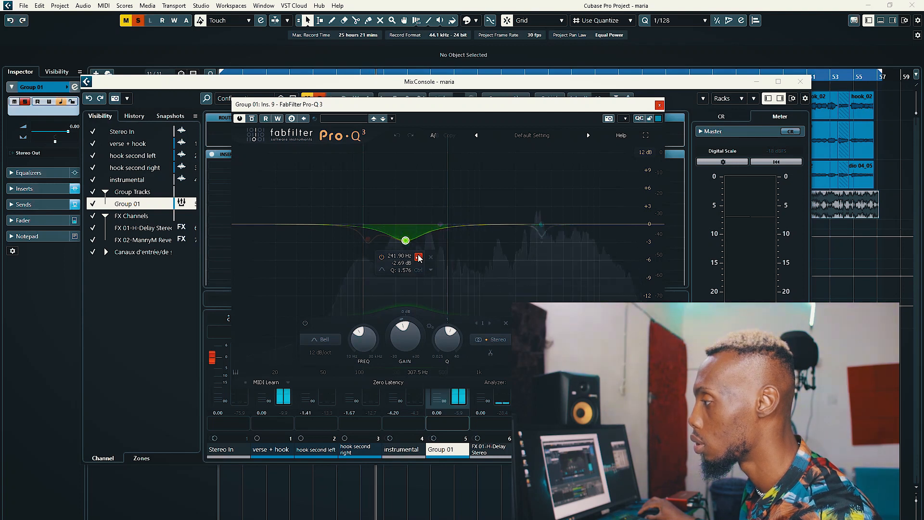
{"action": "left_click", "coordinate": [418, 256]}
{"action": "key", "text": "space"}
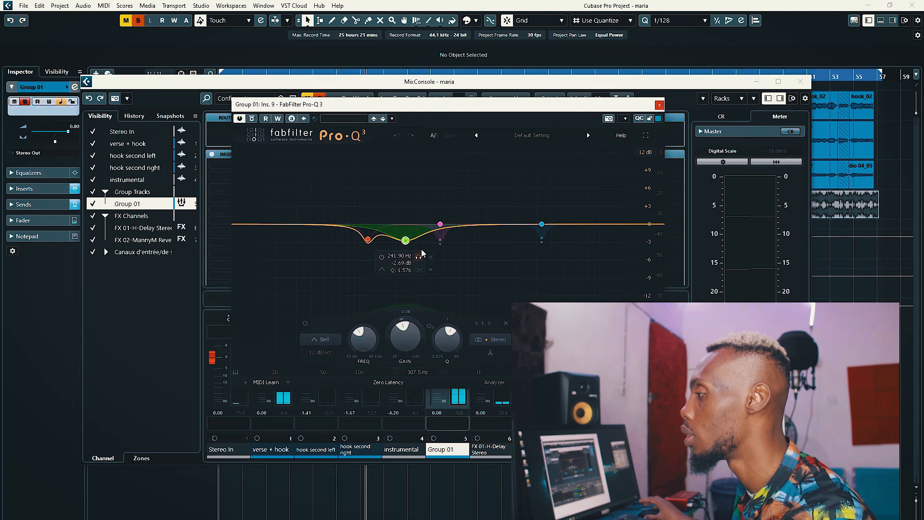
Audition the pink dynamic bell band of the ninth-slot Pro-Q 3 in solo during playback, and switch its solo off
{"action": "left_click", "coordinate": [440, 224]}
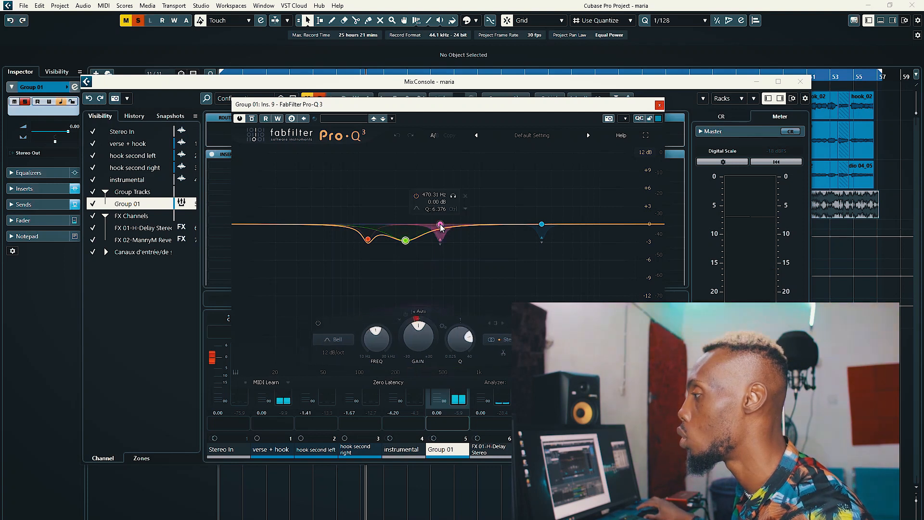
{"action": "left_click", "coordinate": [452, 196]}
{"action": "key", "text": "space"}
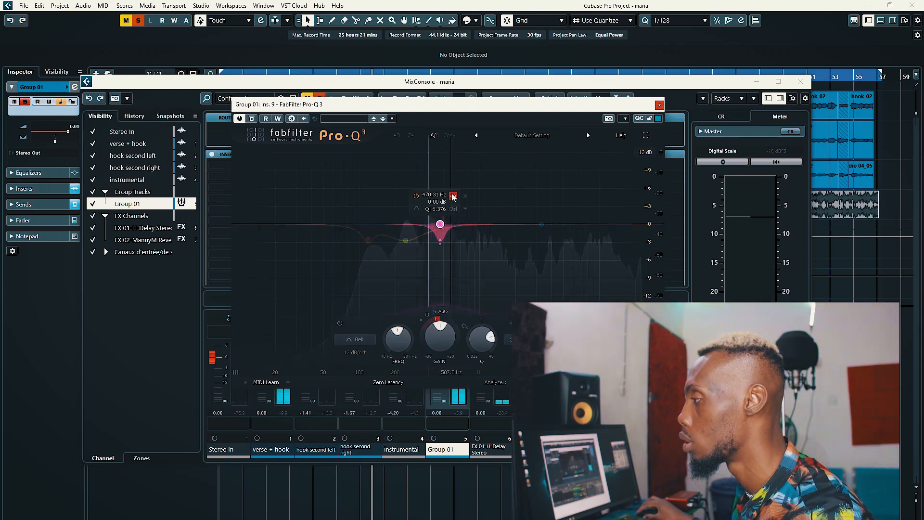
{"action": "left_click", "coordinate": [453, 196]}
{"action": "key", "text": "space"}
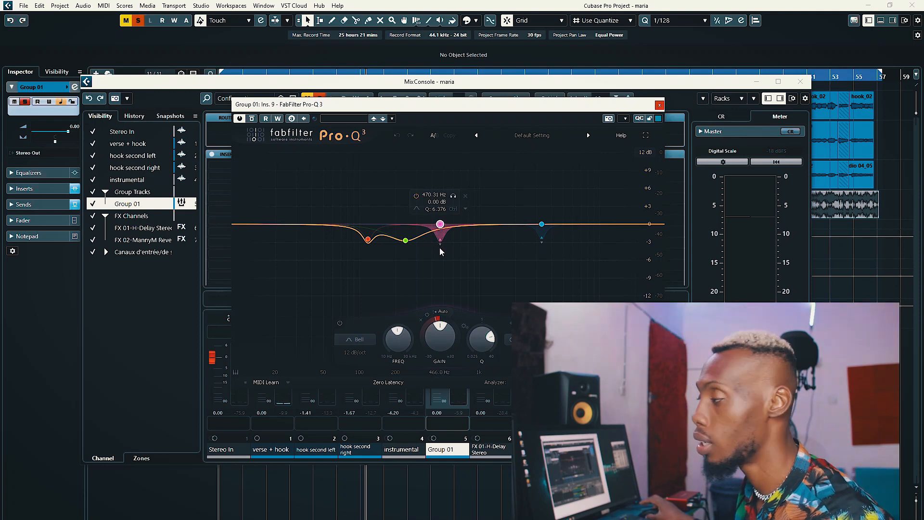
Audition the blue dynamic bell band of the ninth-slot Pro-Q 3 in solo, check its settings, and close the plug-in window
{"action": "left_click", "coordinate": [543, 225]}
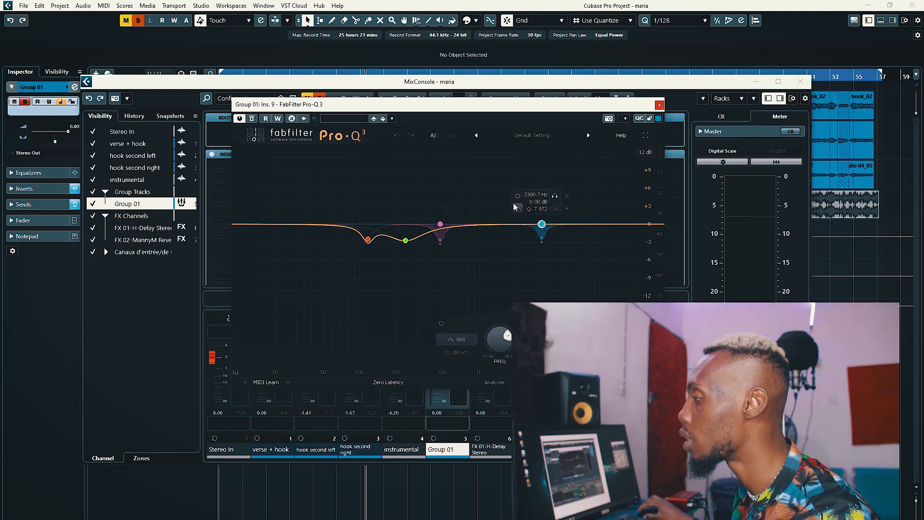
{"action": "left_click", "coordinate": [555, 196]}
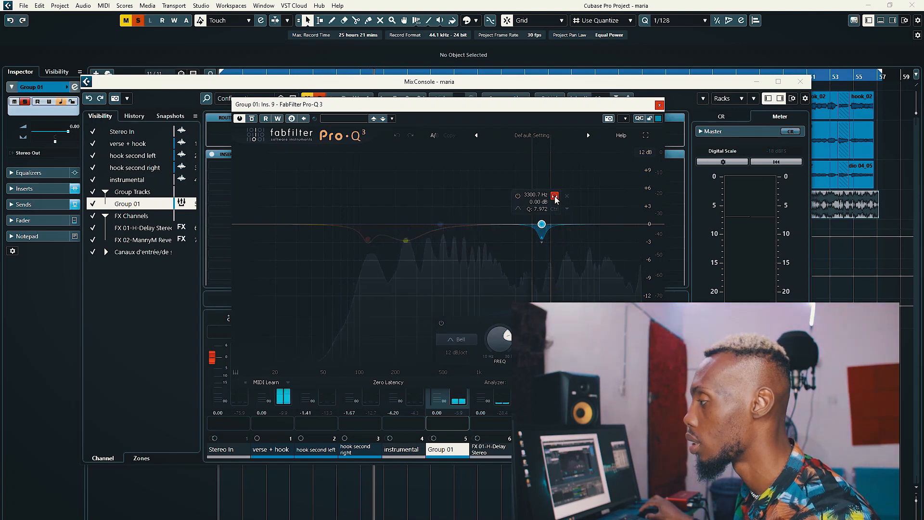
{"action": "left_click", "coordinate": [555, 196]}
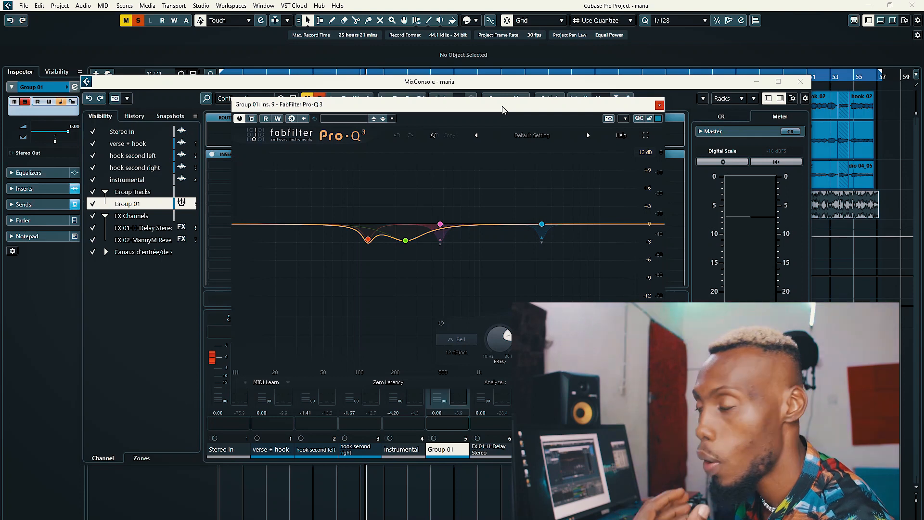
{"action": "mouse_move", "coordinate": [543, 226]}
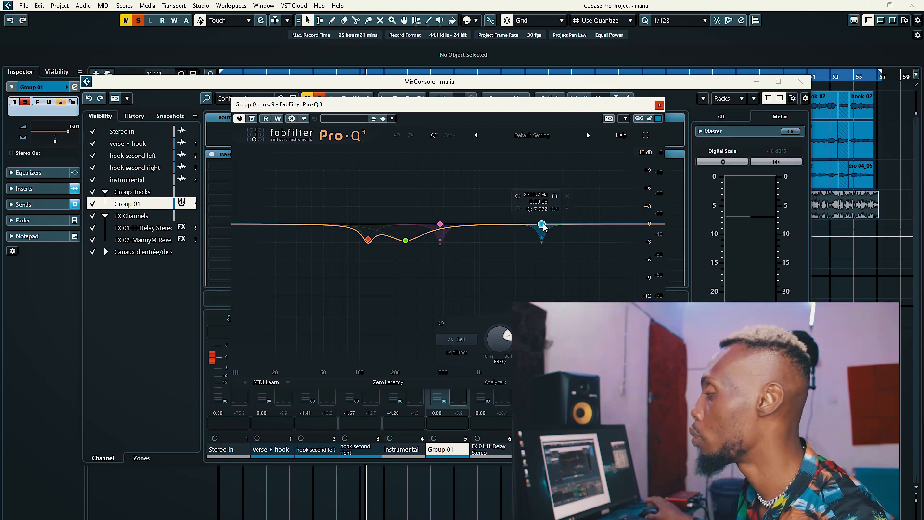
{"action": "left_click", "coordinate": [659, 105]}
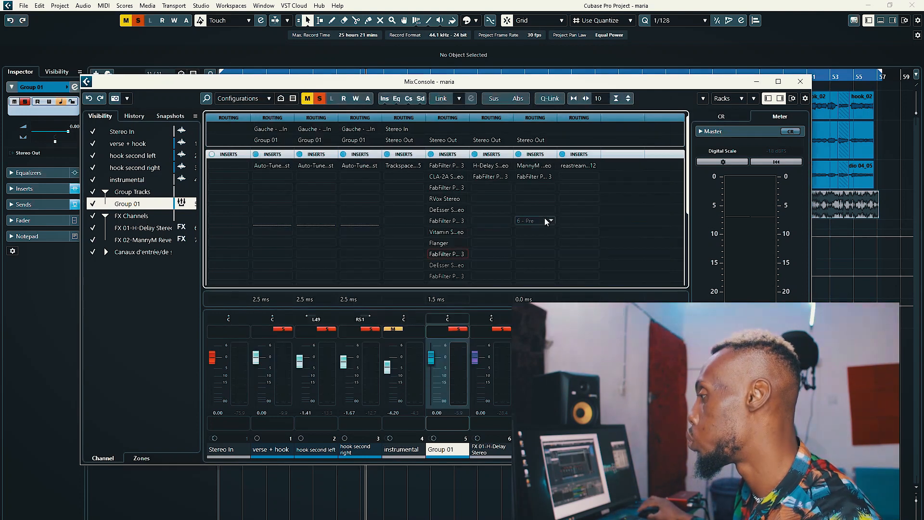
Open the DeEsser in Group 01's tenth insert slot, compare it bypassed and active during playback, leave it active, and close its window
{"action": "left_click", "coordinate": [453, 264]}
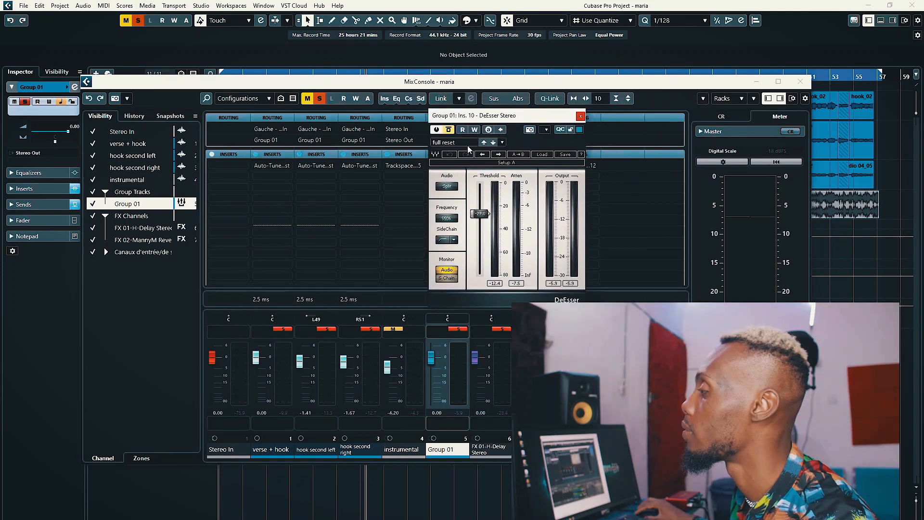
{"action": "key", "text": "space"}
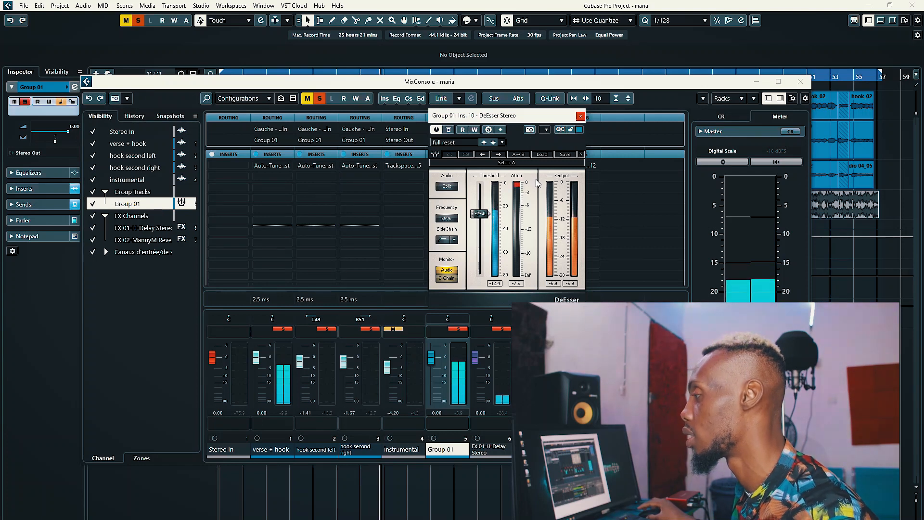
{"action": "left_click_drag", "start_coordinate": [515, 119], "coordinate": [630, 115]}
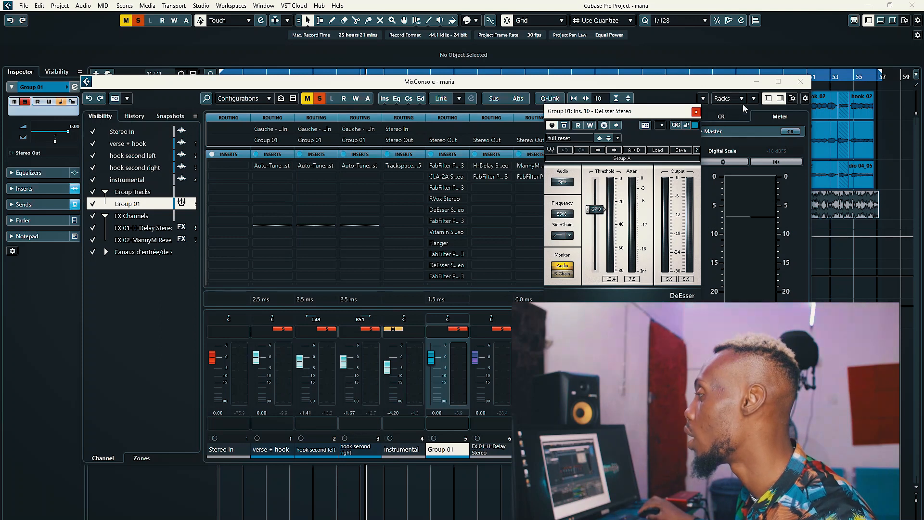
{"action": "left_click", "coordinate": [696, 112]}
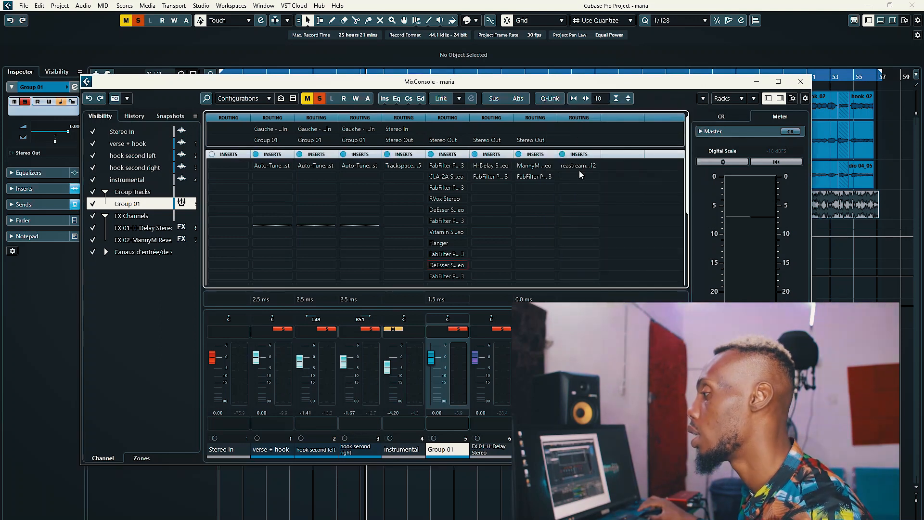
Open the Pro-Q 3 in Group 01's eleventh insert slot, compare it bypassed and active during playback, and leave it active
{"action": "left_click", "coordinate": [447, 277]}
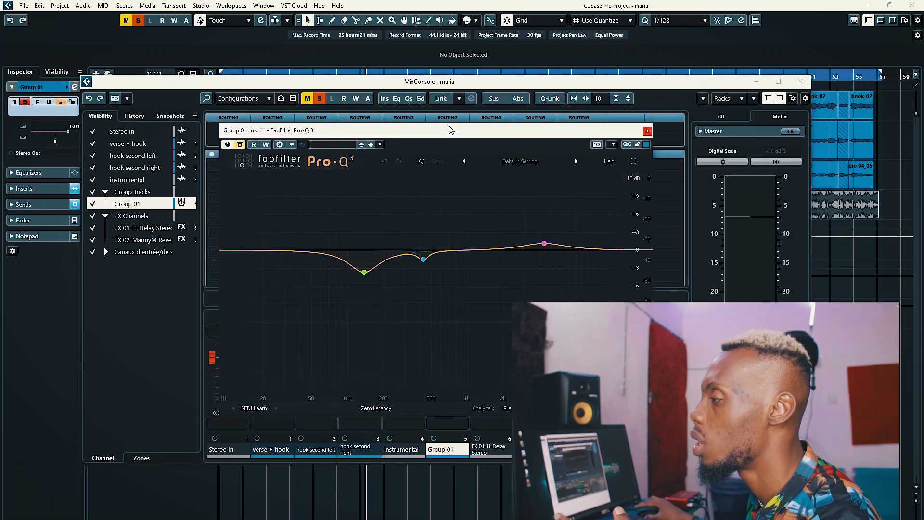
{"action": "key", "text": "space"}
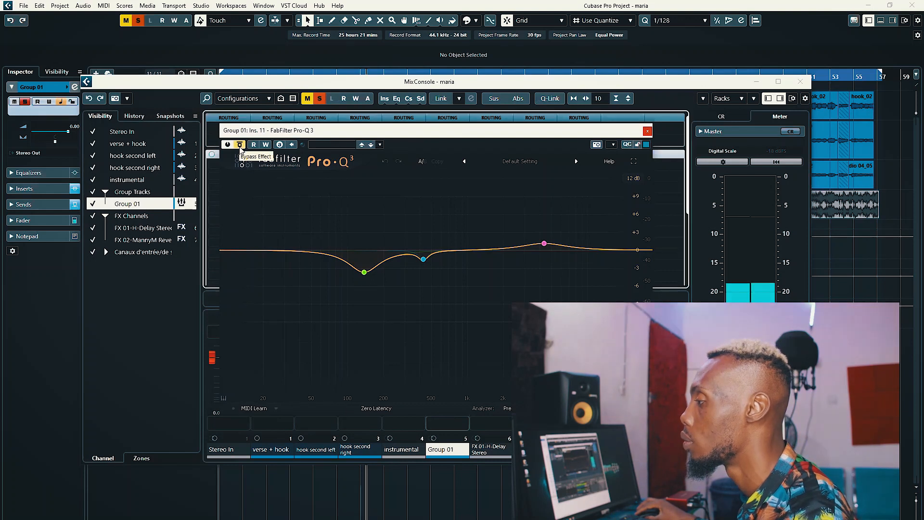
{"action": "left_click", "coordinate": [240, 145]}
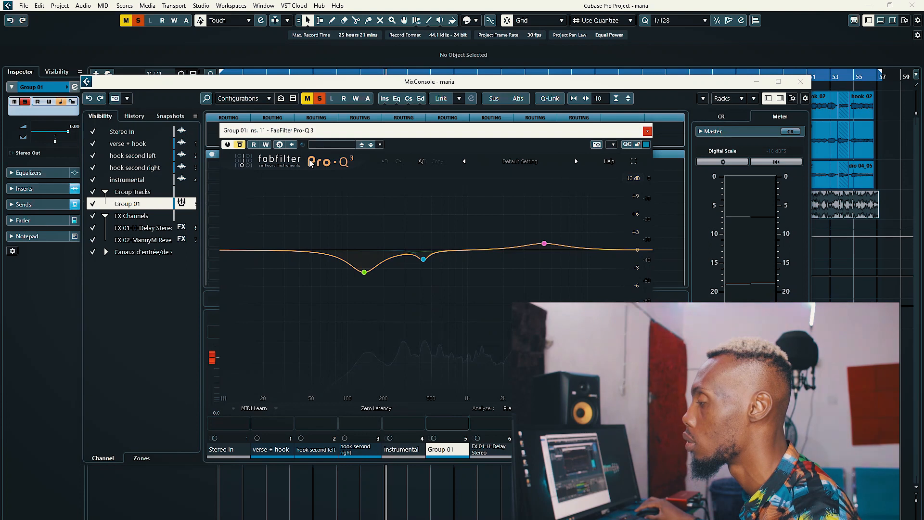
{"action": "left_click", "coordinate": [241, 145]}
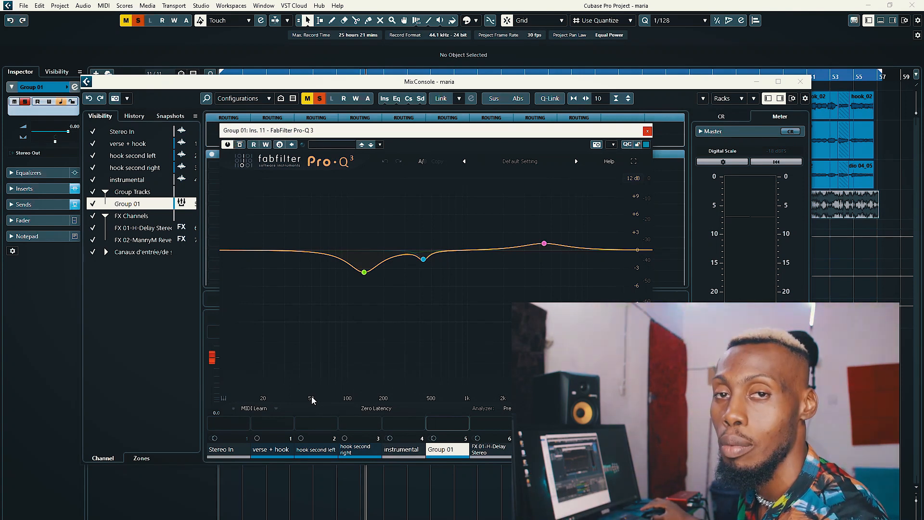
Audition the green bell cut of the eleventh-slot Pro-Q 3 in solo during playback, and switch its solo off
{"action": "mouse_move", "coordinate": [364, 271]}
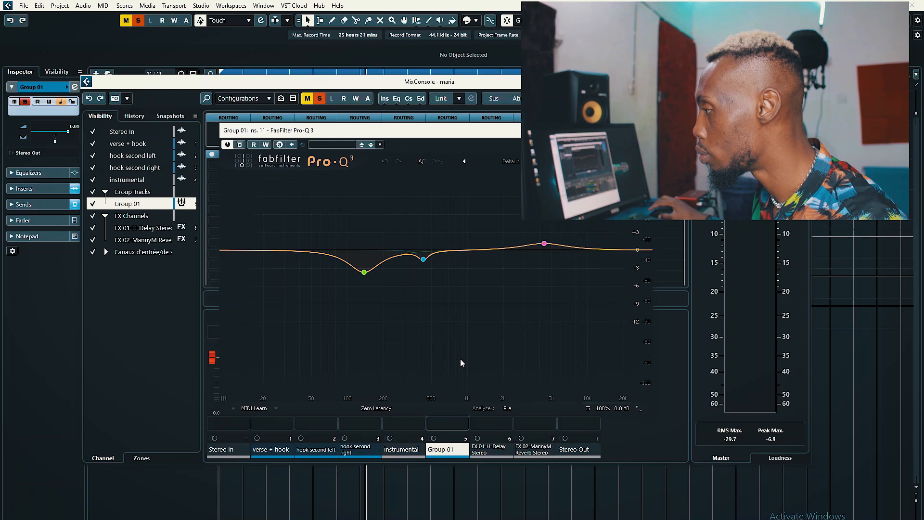
{"action": "key", "text": "space"}
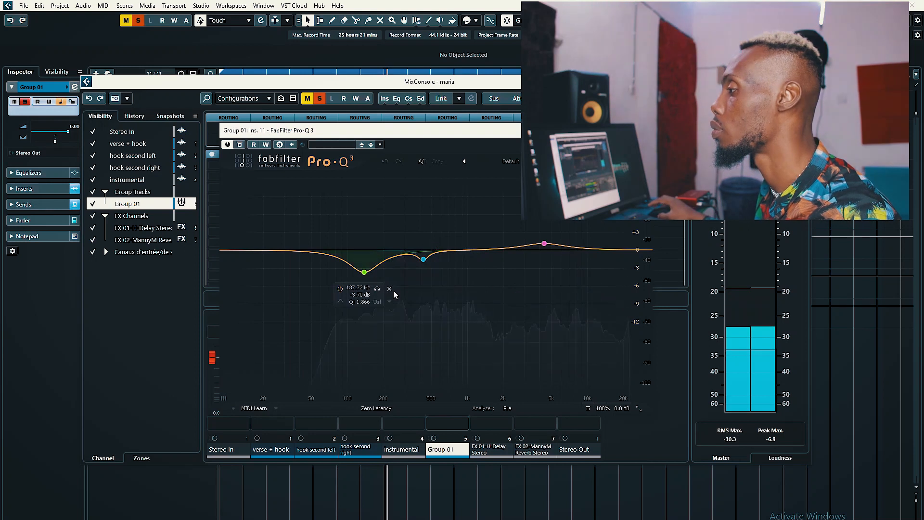
{"action": "key", "text": "space"}
{"action": "left_click", "coordinate": [366, 274]}
{"action": "left_click", "coordinate": [377, 289]}
{"action": "key", "text": "space"}
{"action": "left_click", "coordinate": [377, 289]}
{"action": "key", "text": "space"}
Audition the blue bell cut of the eleventh-slot Pro-Q 3 in solo during playback, and switch its solo off
{"action": "left_click", "coordinate": [423, 259]}
{"action": "left_click", "coordinate": [436, 276]}
{"action": "key", "text": "space"}
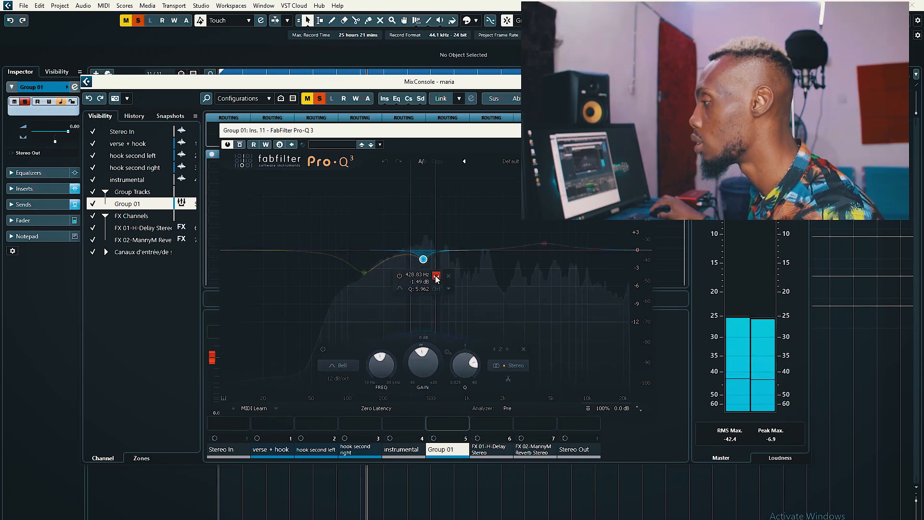
{"action": "left_click", "coordinate": [437, 277]}
{"action": "key", "text": "space"}
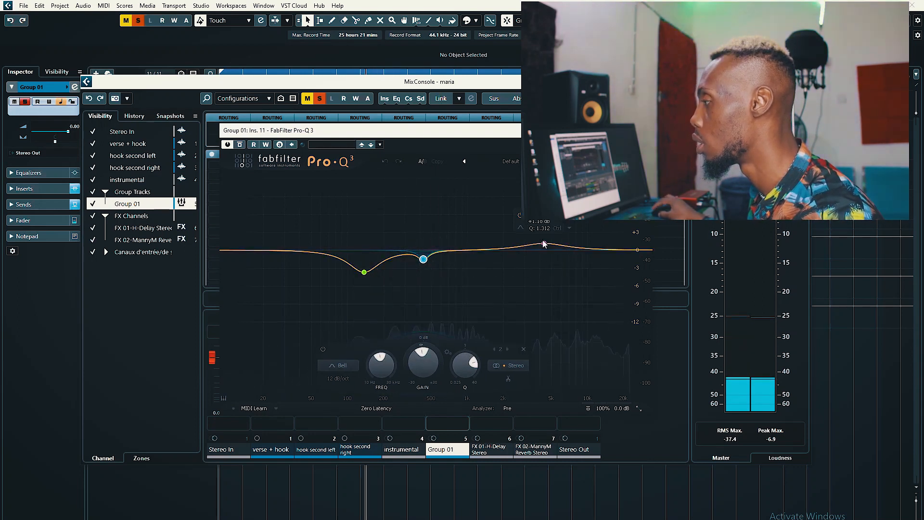
Audition the pink bell boost of the eleventh-slot Pro-Q 3 in solo, switch its solo off, and close the plug-in window
{"action": "left_click", "coordinate": [544, 243]}
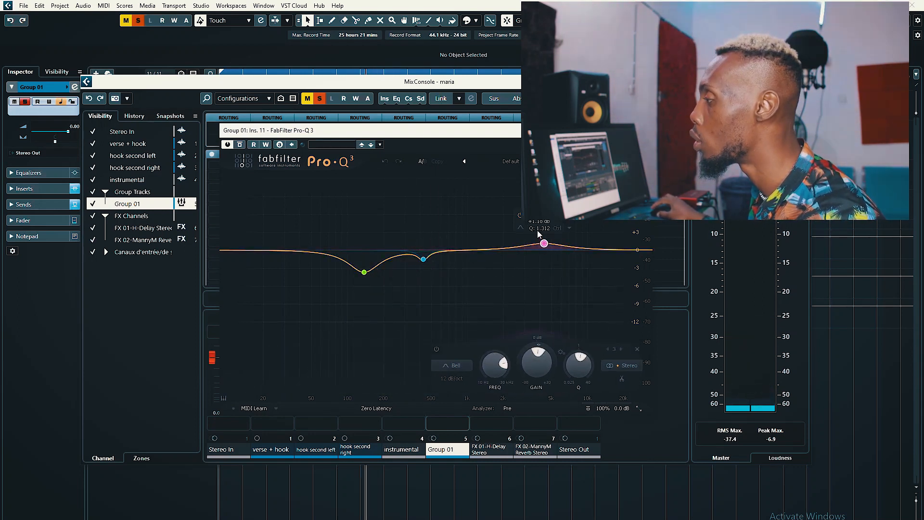
{"action": "left_click", "coordinate": [557, 222]}
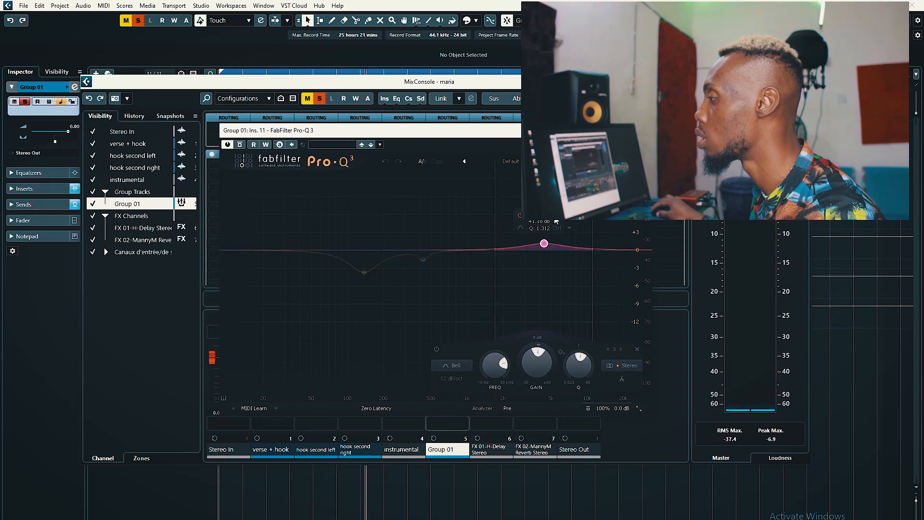
{"action": "key", "text": "space"}
{"action": "left_click", "coordinate": [558, 221]}
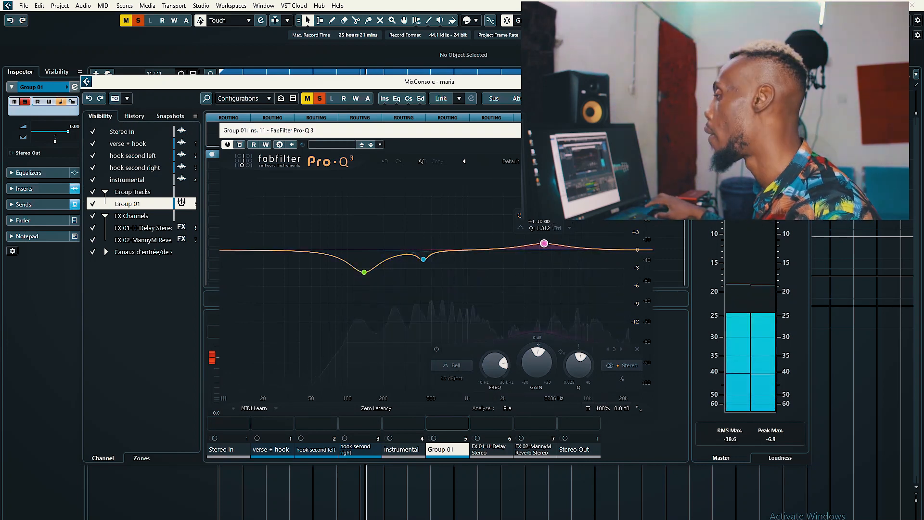
{"action": "left_click", "coordinate": [642, 130]}
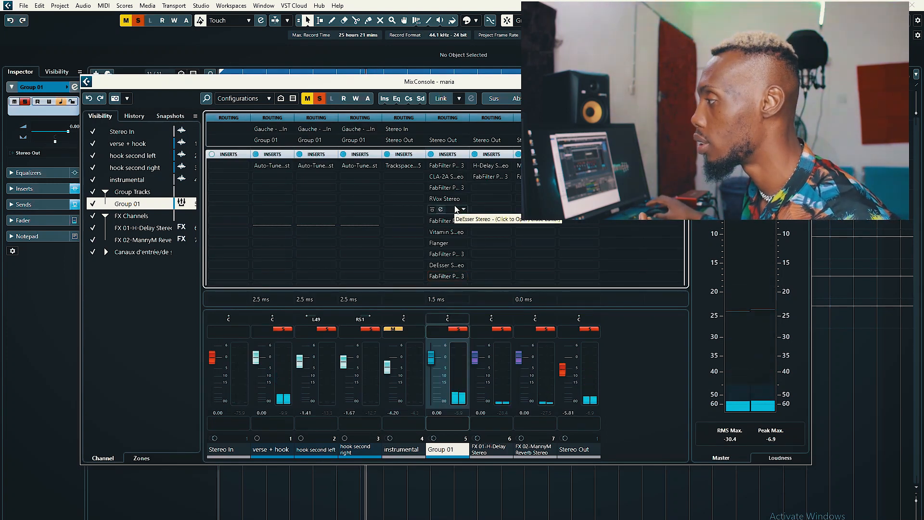
Compare Group 01's whole insert chain bypassed and active in solo, and repeat the comparison in the full mix with the channel's solo off
{"action": "left_click", "coordinate": [431, 154]}
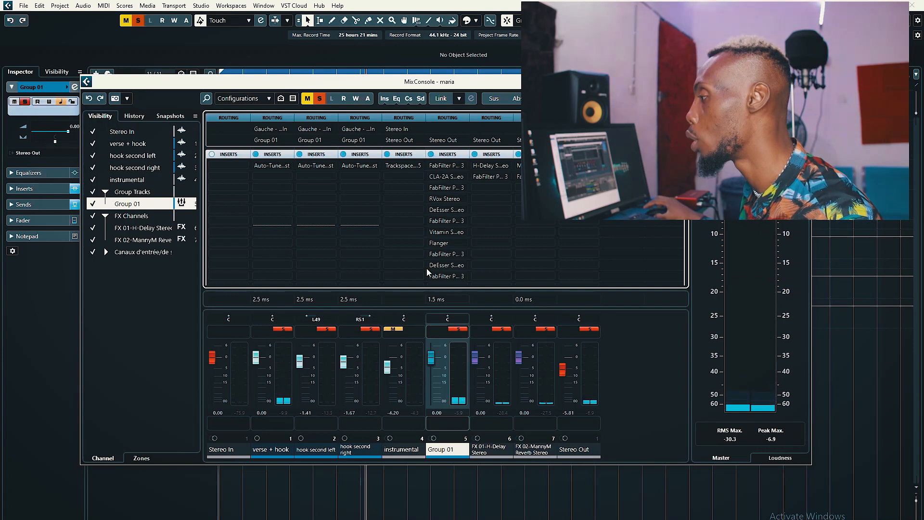
{"action": "left_click", "coordinate": [457, 329]}
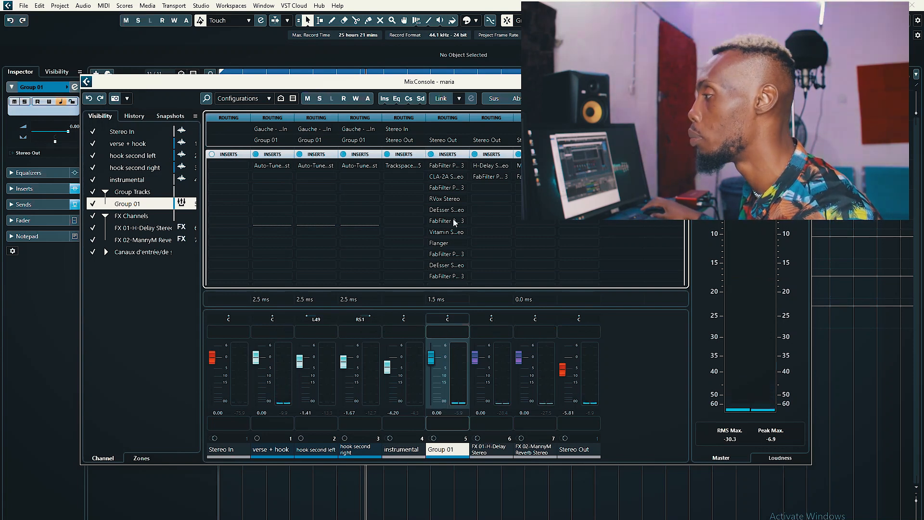
{"action": "left_click_drag", "start_coordinate": [434, 86], "coordinate": [430, 87]}
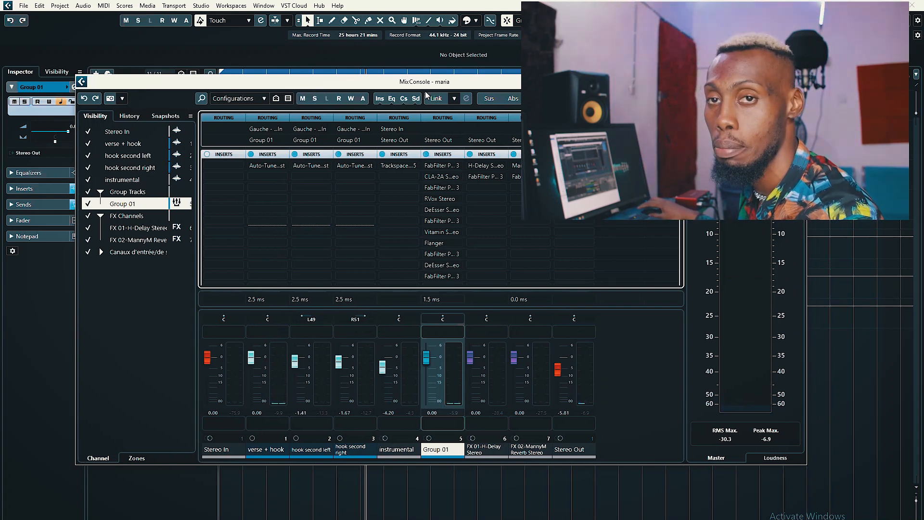
{"action": "key", "text": "space"}
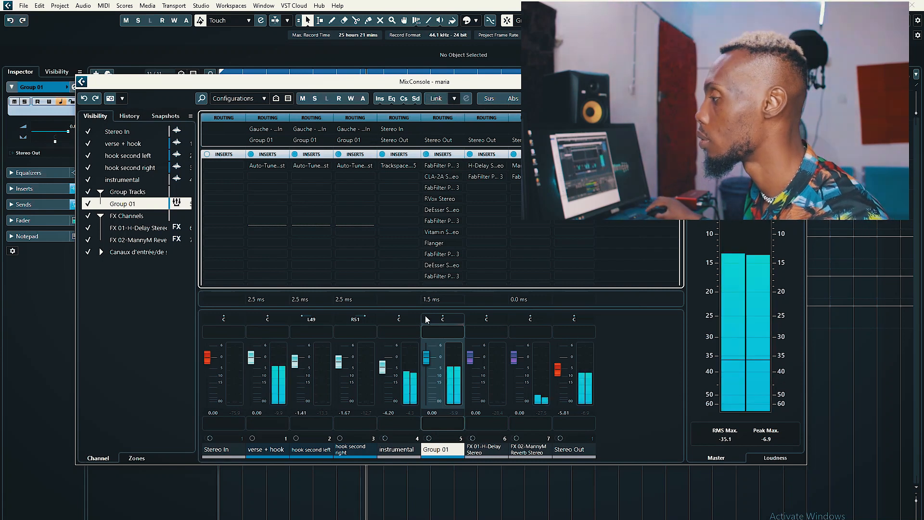
{"action": "left_click", "coordinate": [426, 155]}
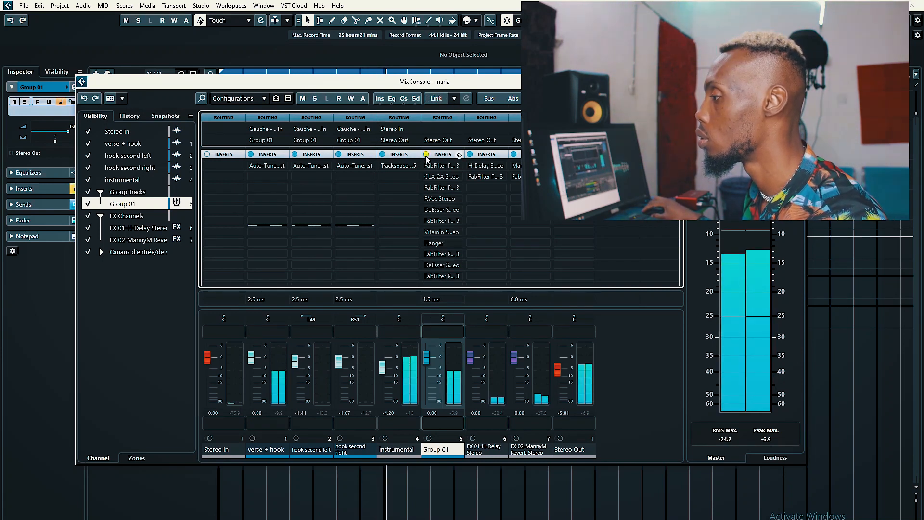
{"action": "left_click", "coordinate": [427, 155]}
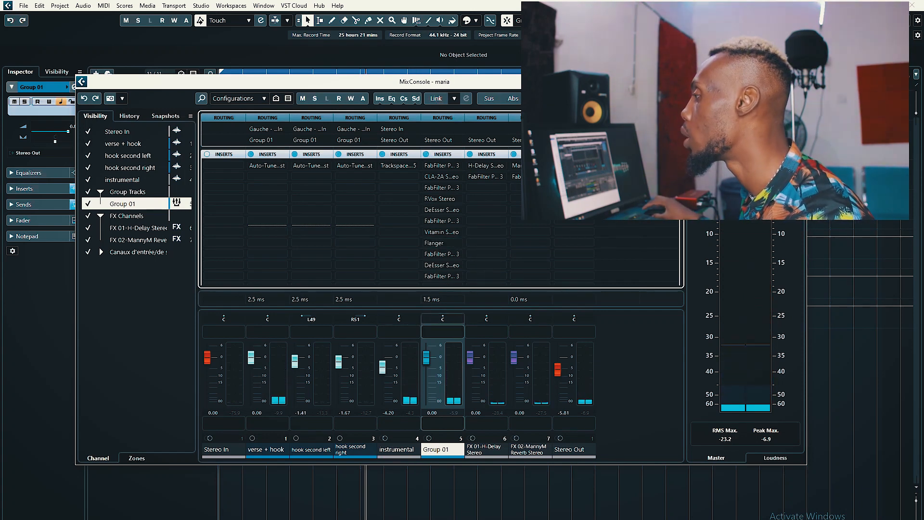
Maximize the MixConsole, then open the instrumental channel's Trackspacer 2.5, observe its response during playback, and close it
{"action": "left_click_drag", "start_coordinate": [578, 82], "coordinate": [629, 59]}
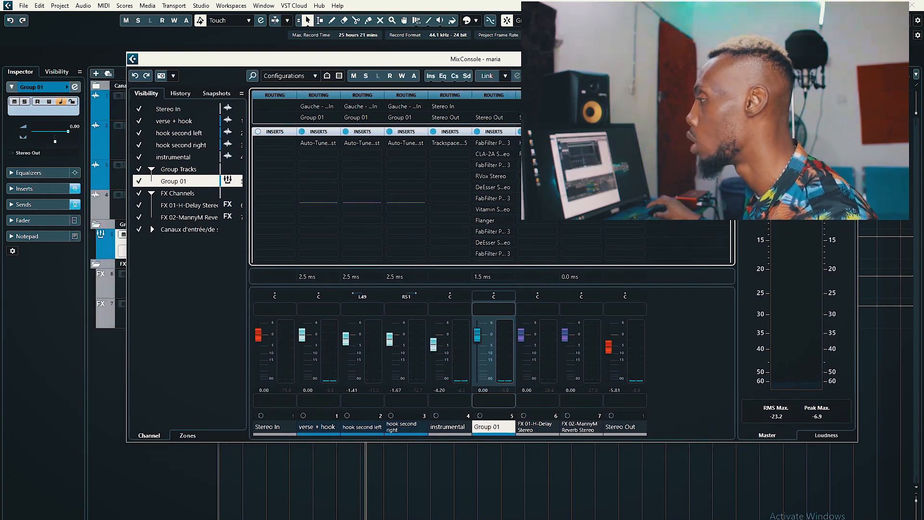
{"action": "double_click", "coordinate": [629, 59]}
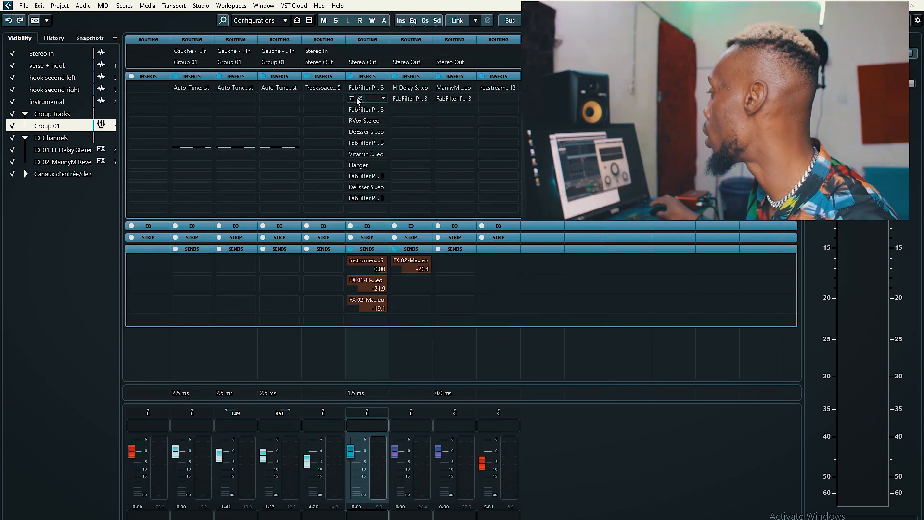
{"action": "left_click", "coordinate": [323, 87]}
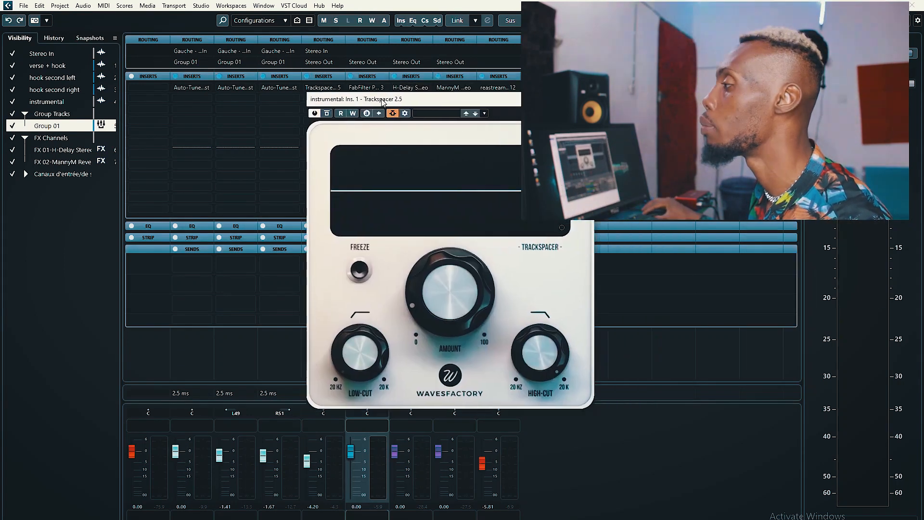
{"action": "left_click_drag", "start_coordinate": [386, 101], "coordinate": [347, 102]}
{"action": "key", "text": "space"}
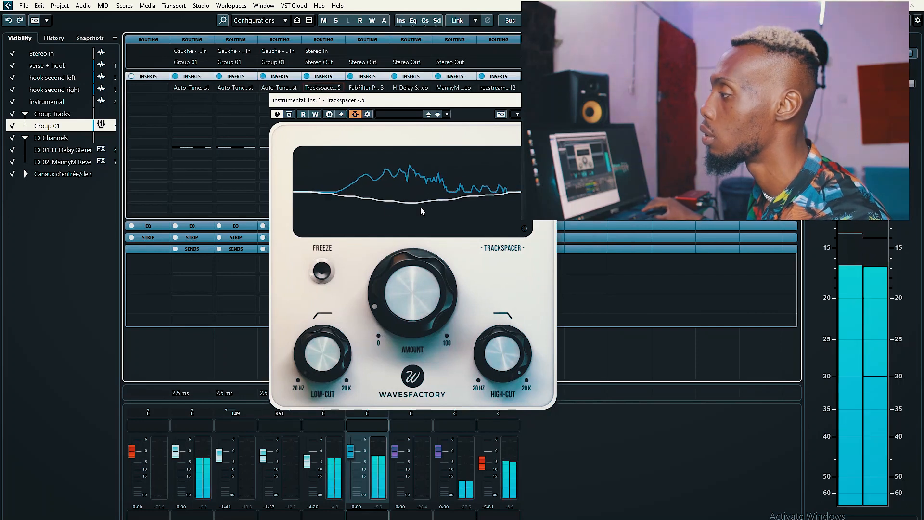
{"action": "left_click", "coordinate": [547, 100]}
{"action": "key", "text": "space"}
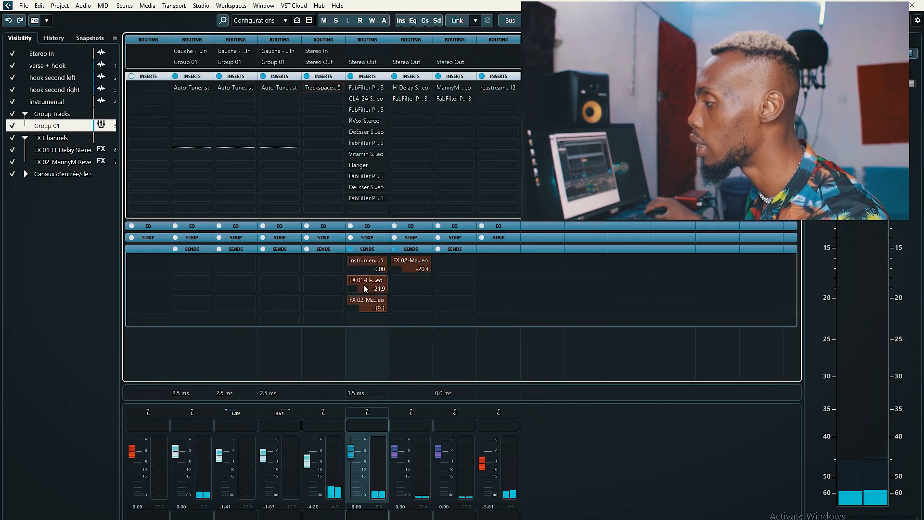
Look over the settings of the H-Delay and the Pro-Q 3 on FX 01-H-Delay Stereo, closing each window after viewing
{"action": "left_click", "coordinate": [410, 88]}
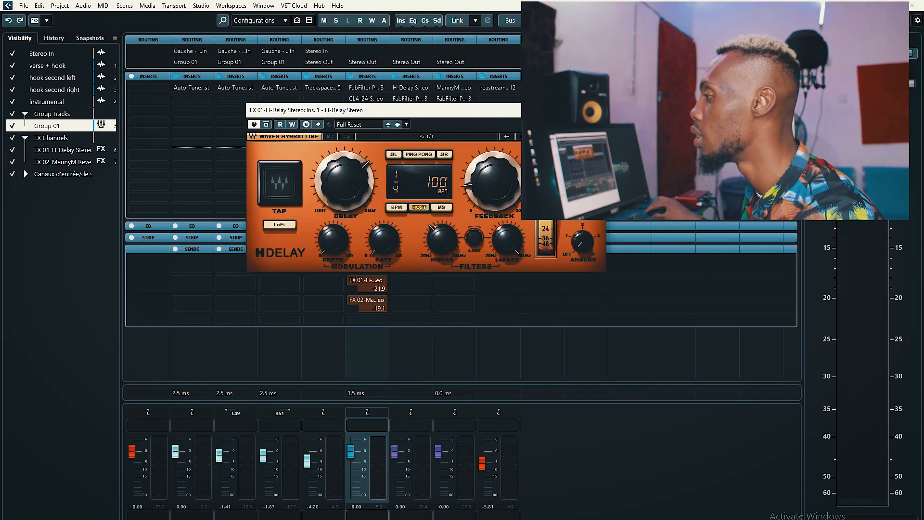
{"action": "left_click", "coordinate": [596, 110]}
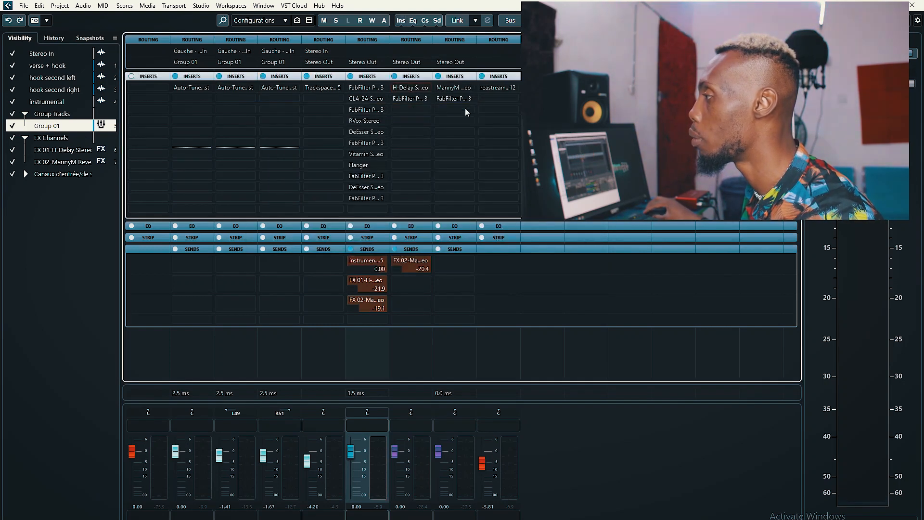
{"action": "left_click", "coordinate": [412, 100]}
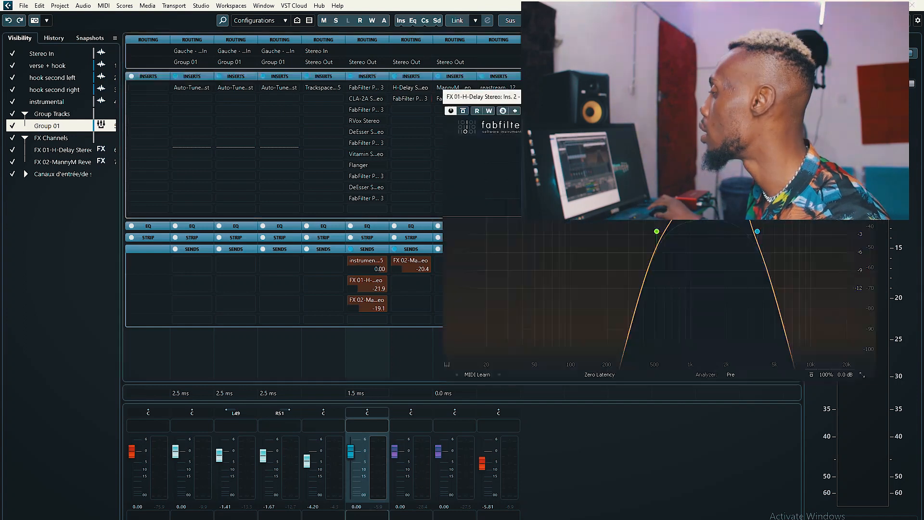
{"action": "left_click_drag", "start_coordinate": [691, 101], "coordinate": [507, 101]}
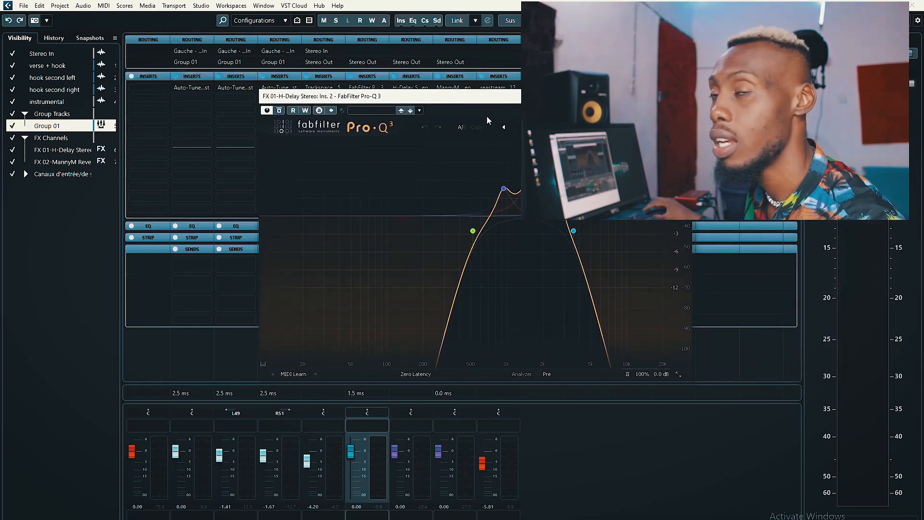
{"action": "left_click", "coordinate": [683, 96]}
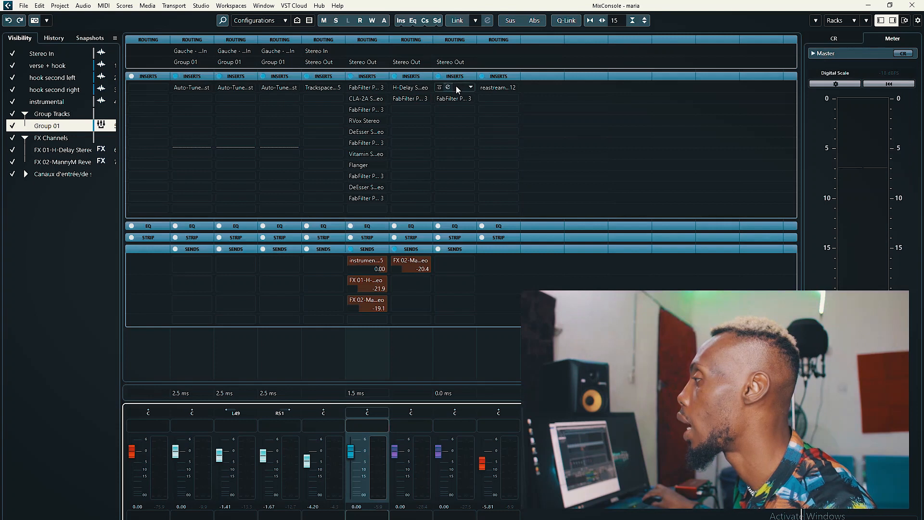
Open the MannyM Reverb in the first insert slot of FX 02-MannyM Reverb Stereo, review its settings, and close it
{"action": "left_click", "coordinate": [453, 89]}
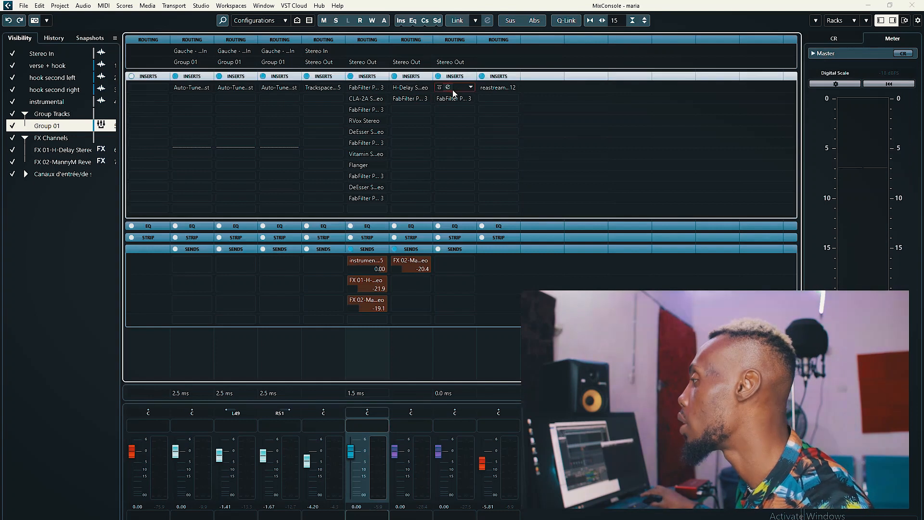
{"action": "left_click_drag", "start_coordinate": [453, 91], "coordinate": [318, 104]}
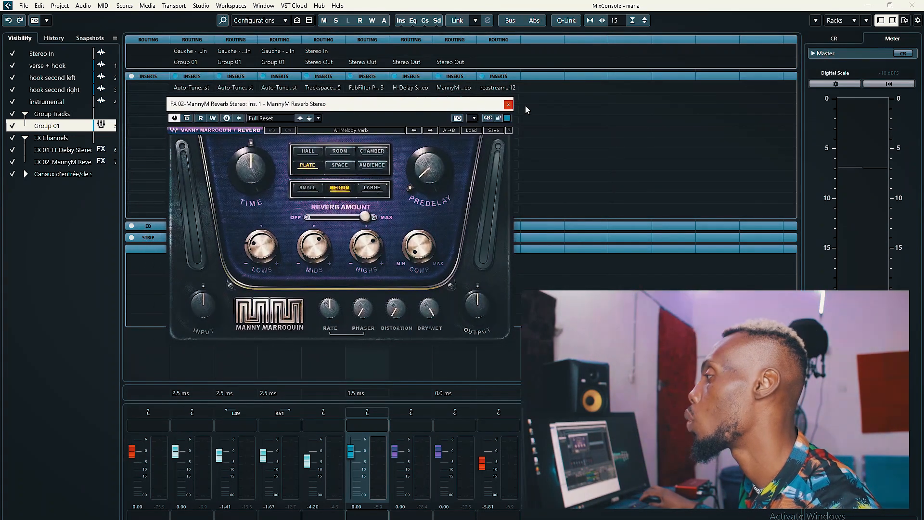
{"action": "left_click", "coordinate": [509, 105]}
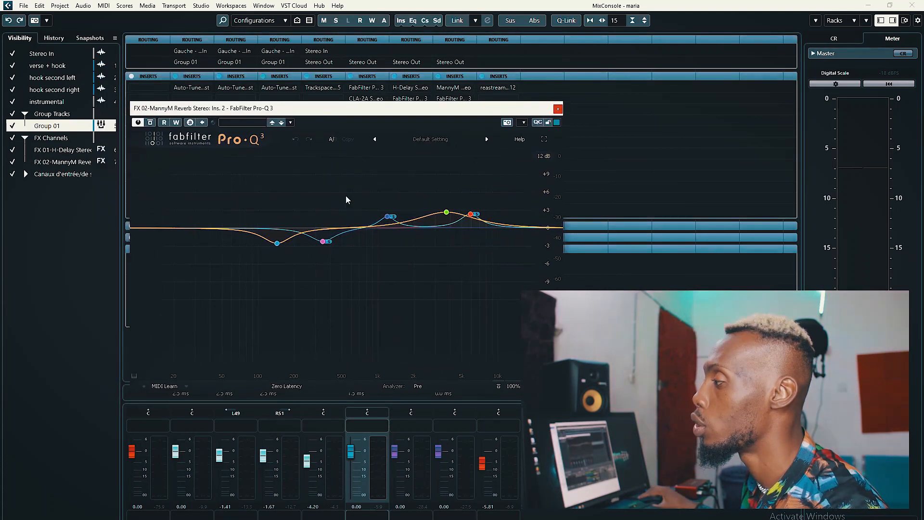
Examine the EQ bands of the Pro-Q 3 in FX 02-MannyM Reverb Stereo's second insert slot, and close its window
{"action": "left_click_drag", "start_coordinate": [386, 111], "coordinate": [443, 121]}
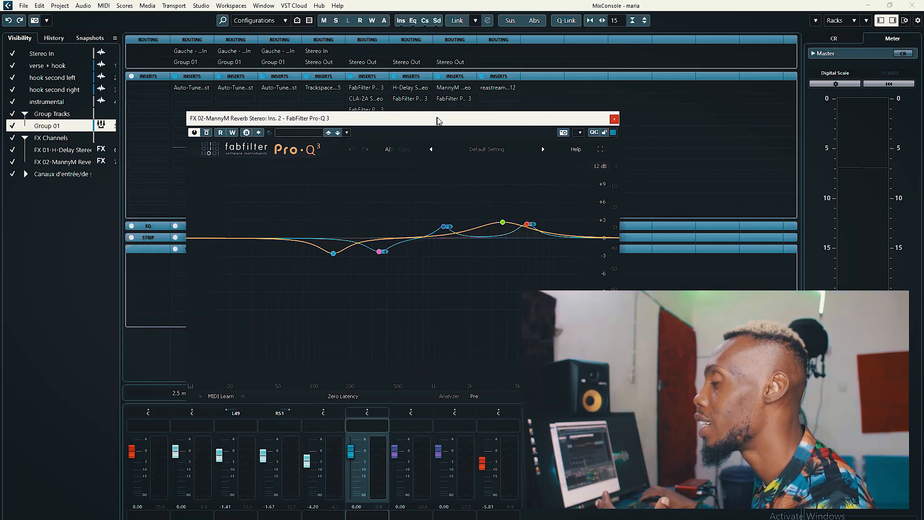
{"action": "left_click_drag", "start_coordinate": [438, 121], "coordinate": [443, 121]}
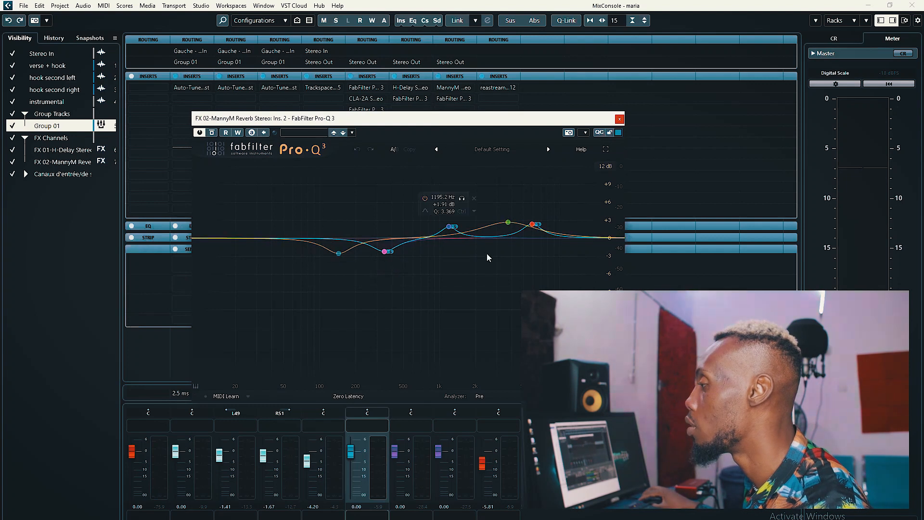
{"action": "left_click", "coordinate": [619, 119]}
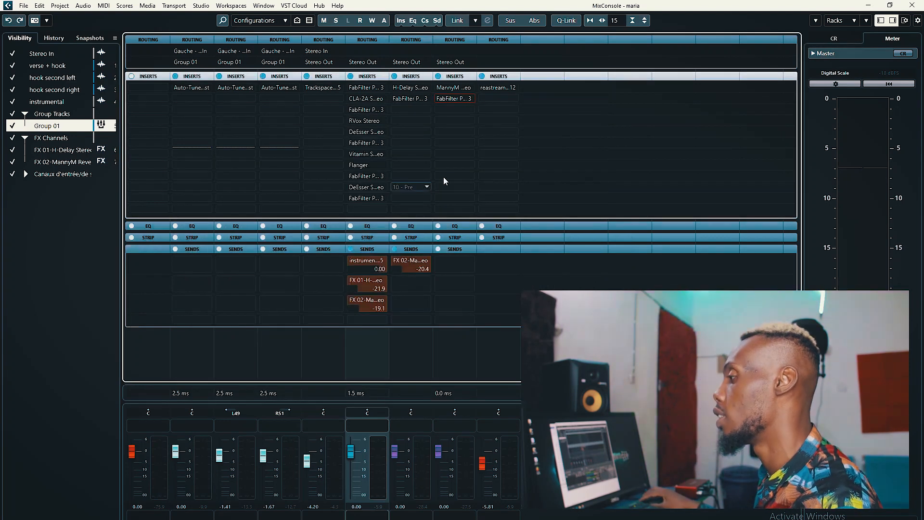